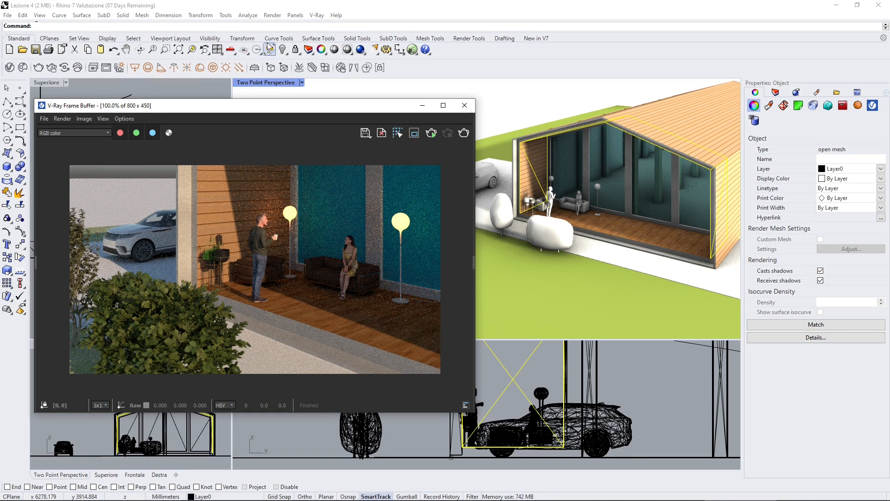
Step: Open the Chaos Cosmos asset browser and enlarge its window to show the full category overview
click(313, 15)
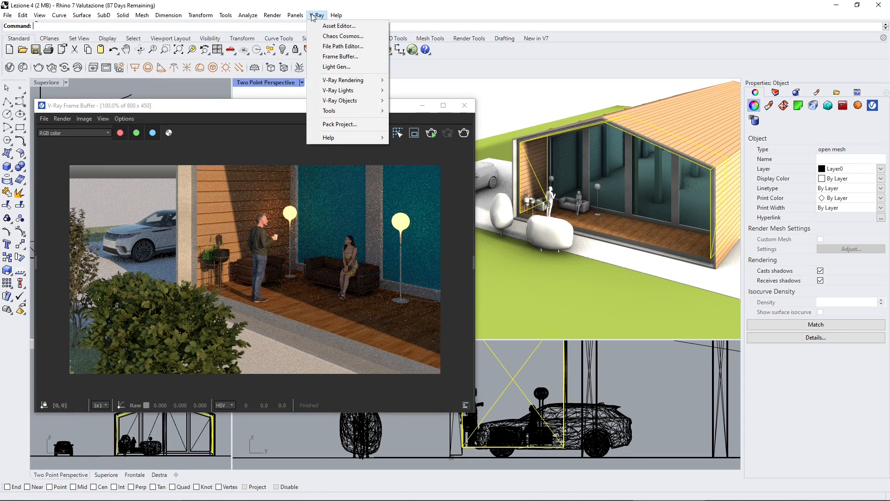
click(343, 36)
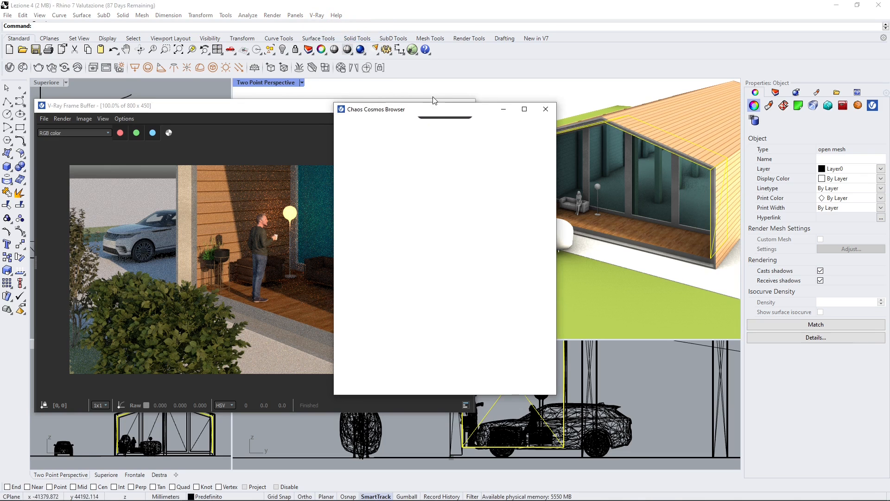
drag(433, 111, 148, 106)
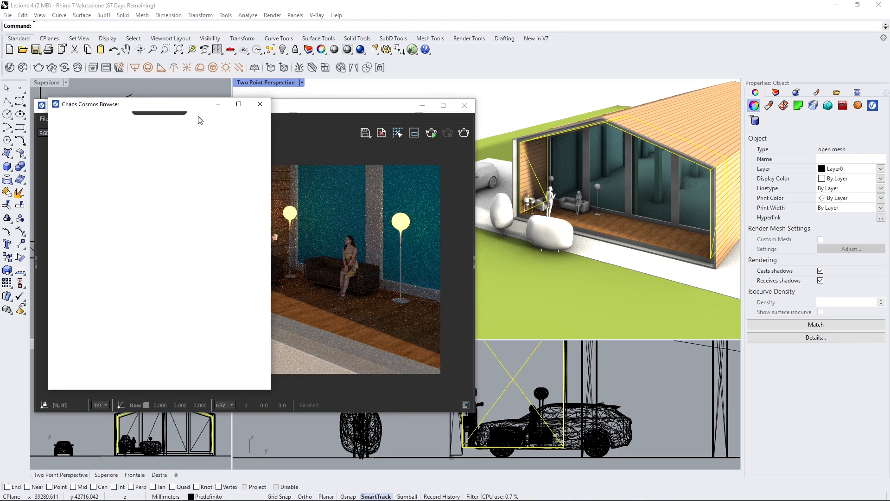
drag(320, 106, 598, 106)
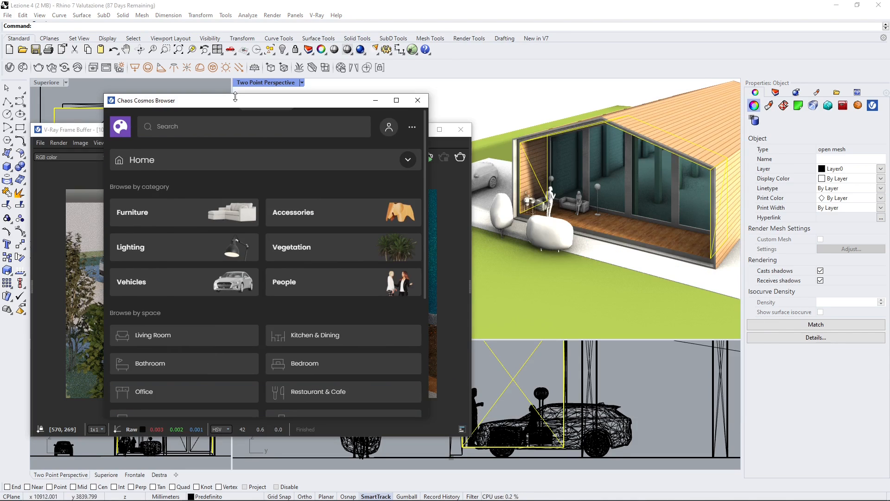
drag(243, 111, 275, 100)
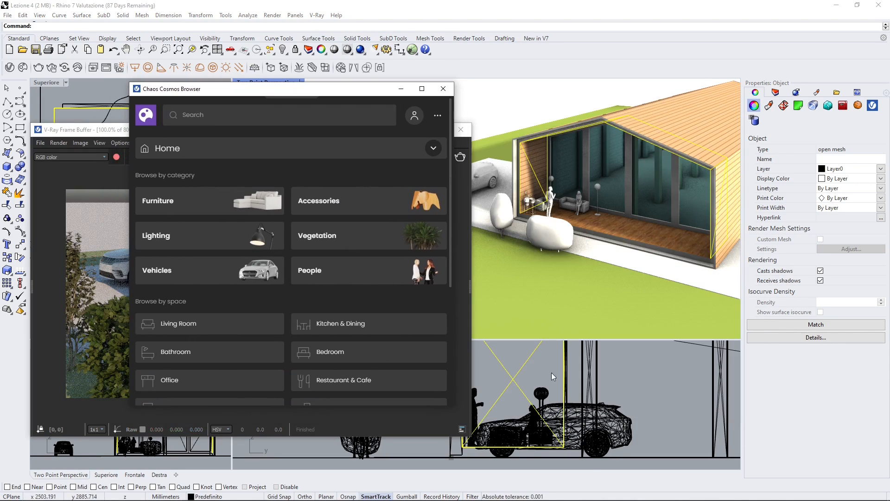
drag(453, 408, 730, 459)
drag(404, 93, 388, 63)
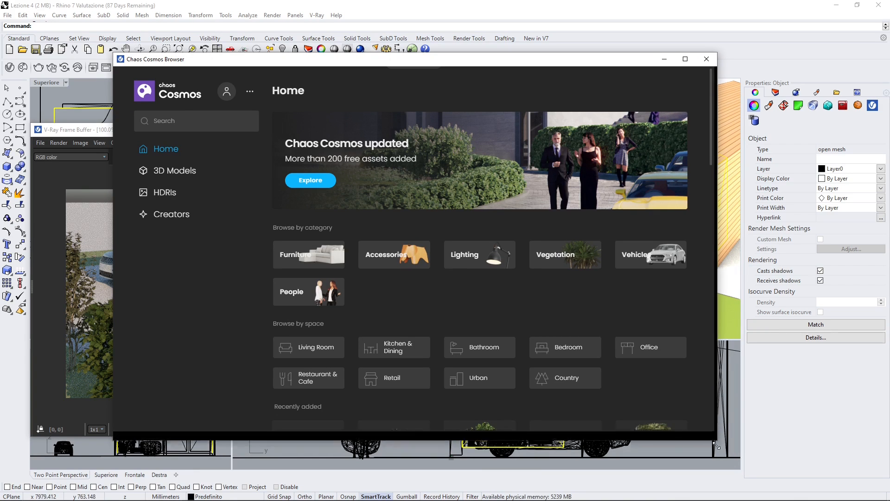
drag(712, 431, 718, 463)
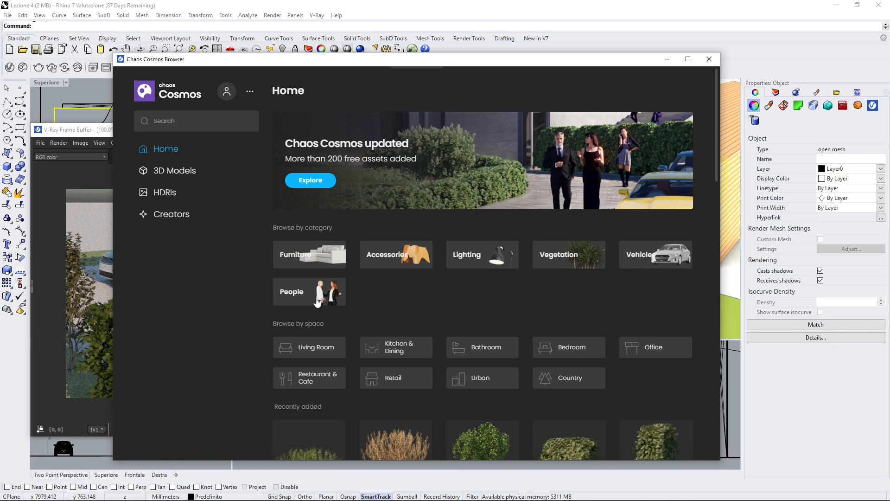
Step: Look through the recently added assets on the Cosmos home page and list the Retail assets
scroll(429, 249, down, 2)
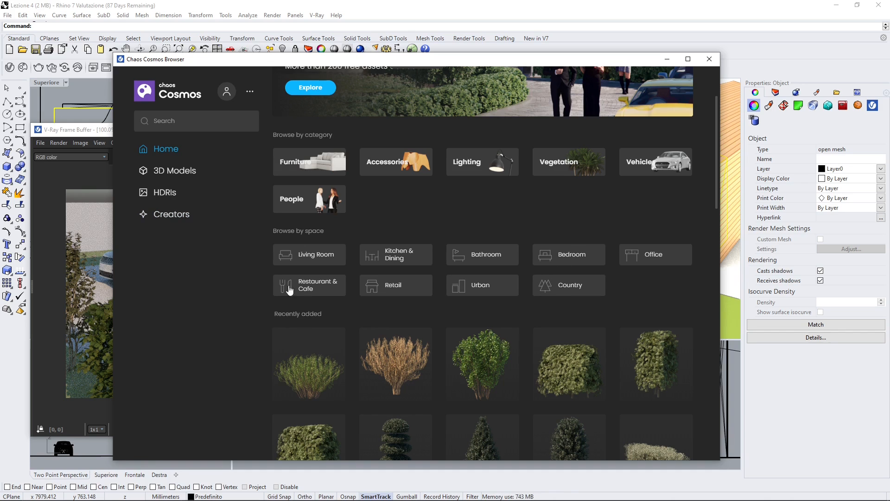
scroll(414, 302, down, 4)
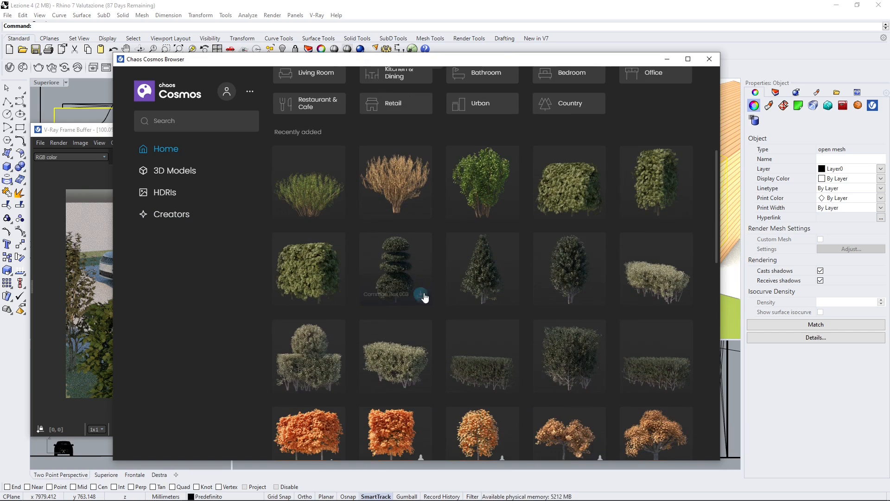
scroll(349, 221, down, 6)
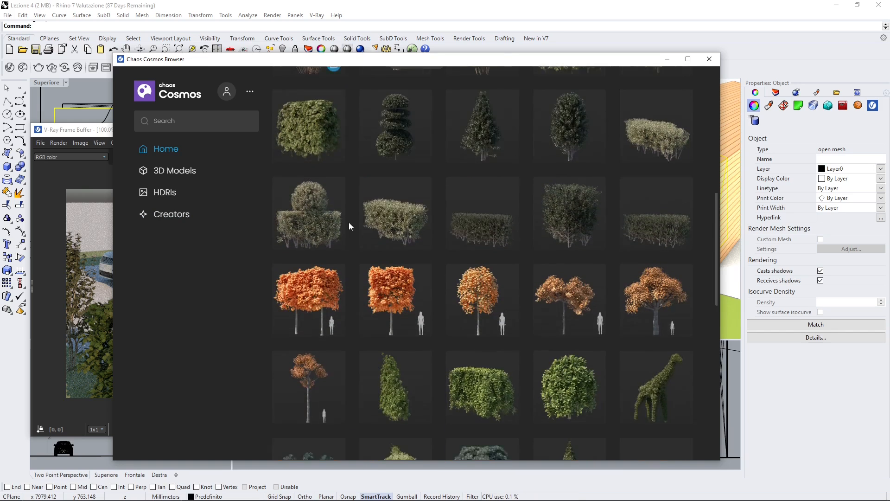
scroll(383, 287, up, 9)
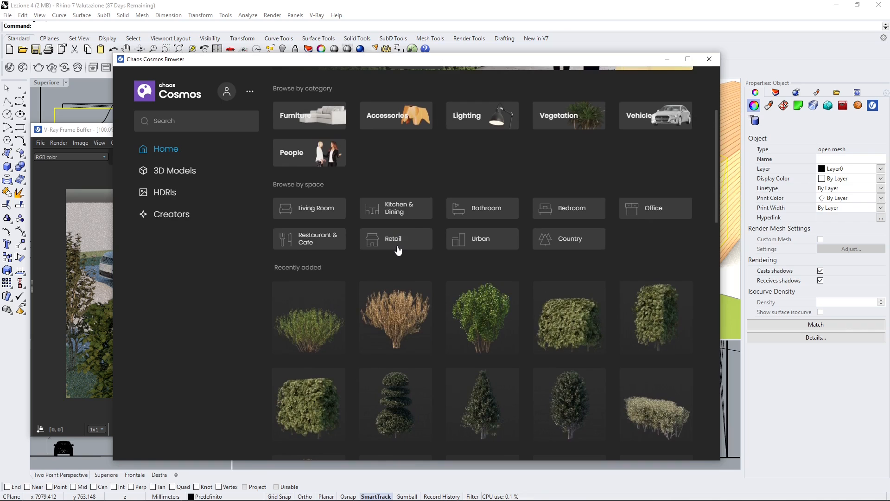
click(396, 245)
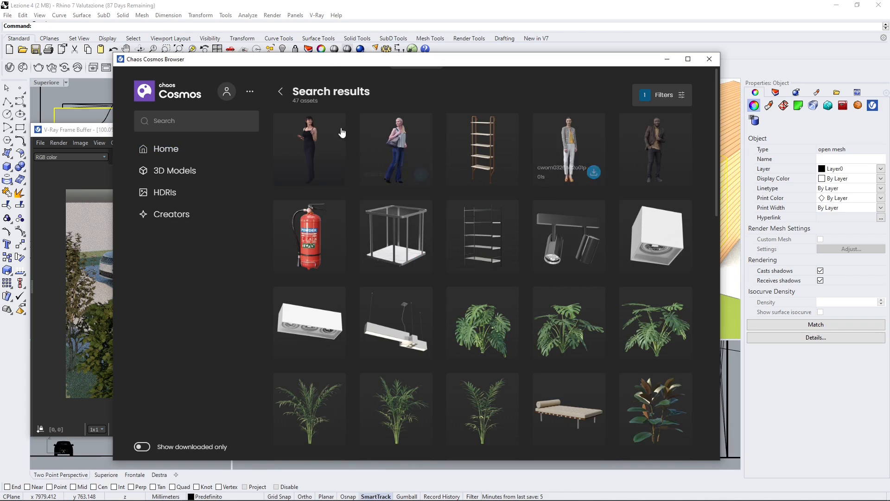
Step: Browse the Retail assets and download the potted plant Ficus Elastica 004
scroll(480, 234, down, 6)
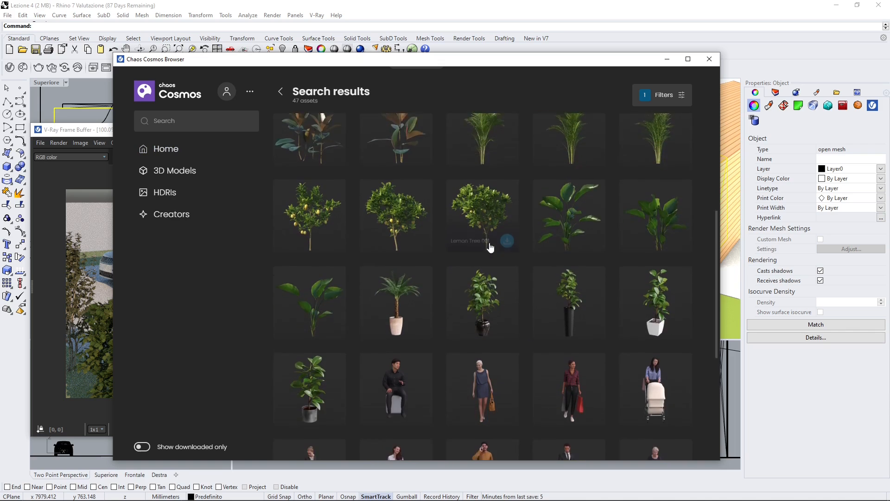
scroll(490, 248, down, 4)
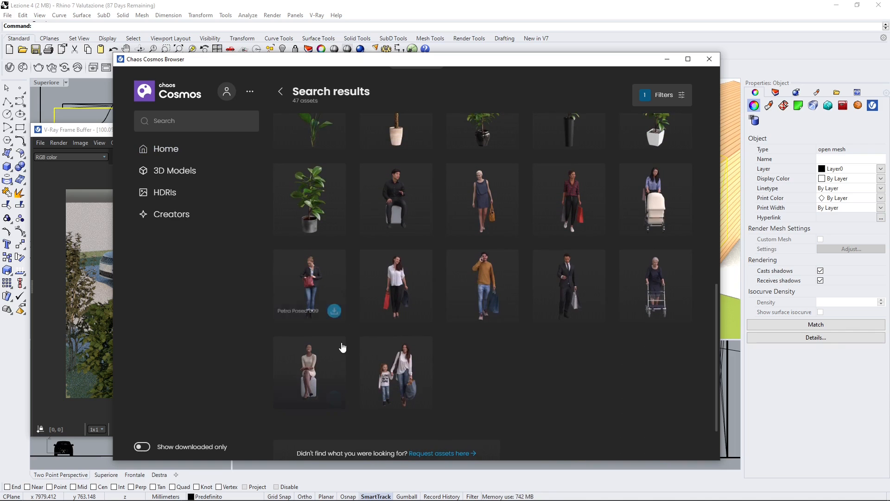
scroll(341, 338, up, 3)
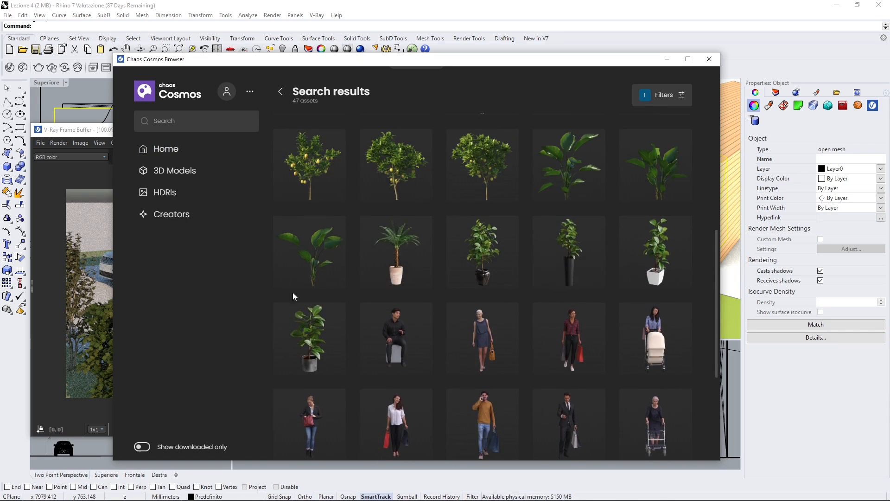
scroll(343, 258, up, 4)
scroll(343, 253, up, 3)
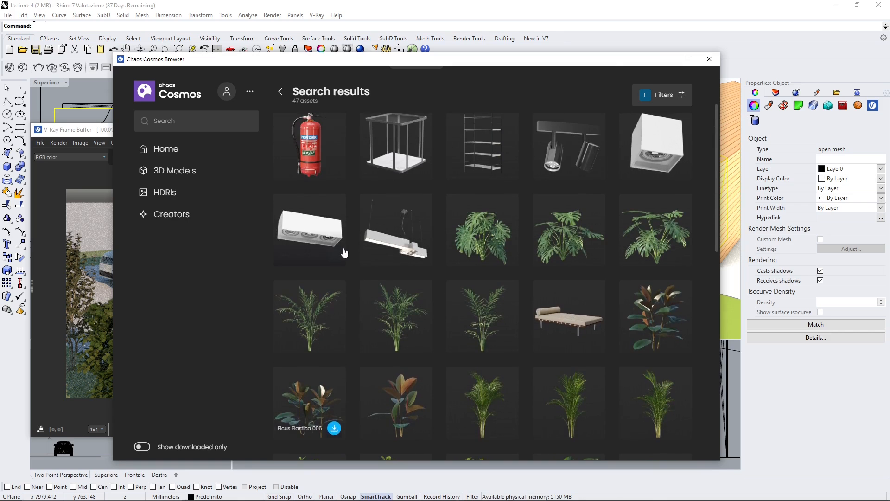
scroll(346, 249, down, 8)
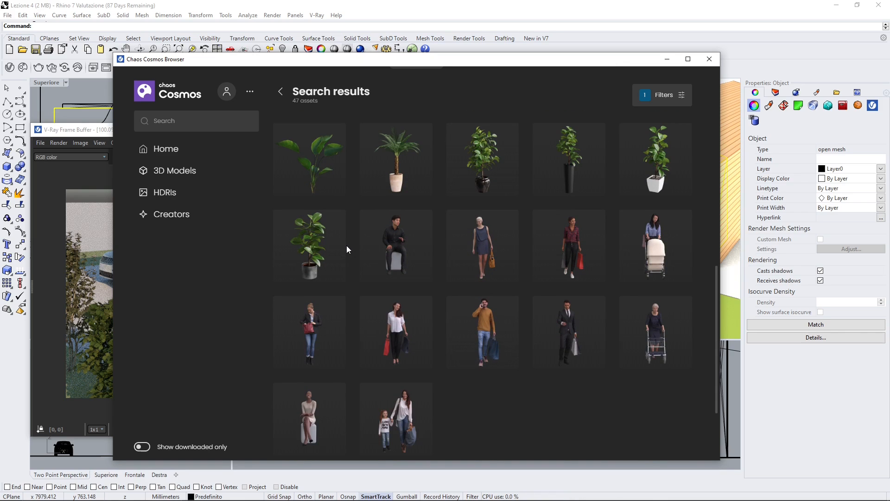
mouse_move(482, 190)
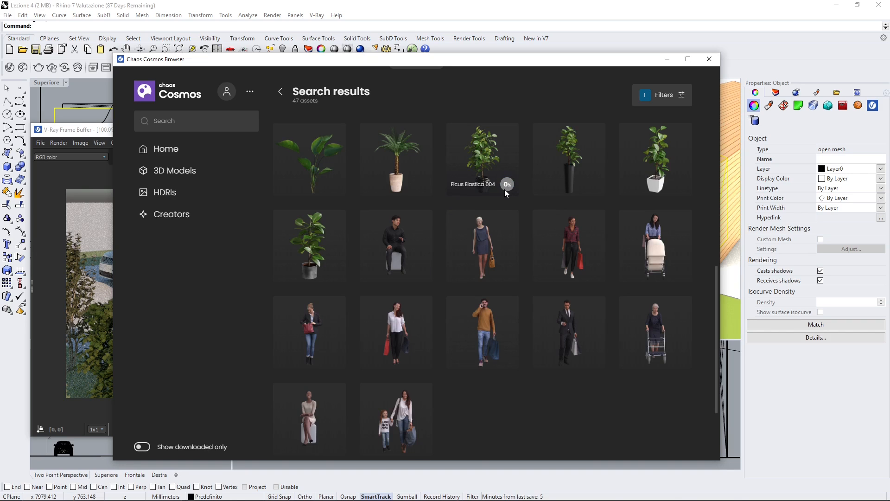
drag(478, 59, 432, 58)
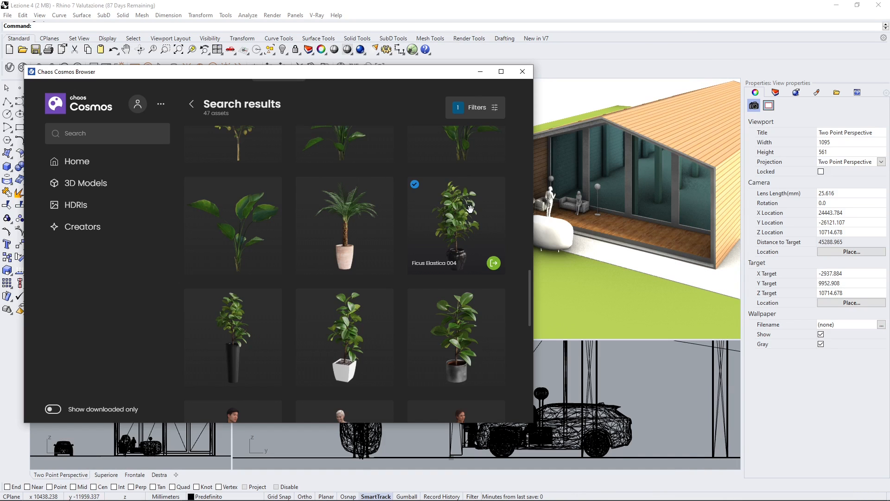
Step: Import Ficus Elastica 004, place it between the armchair and the sofa in the Superiore view, and minimise the asset browser
click(494, 264)
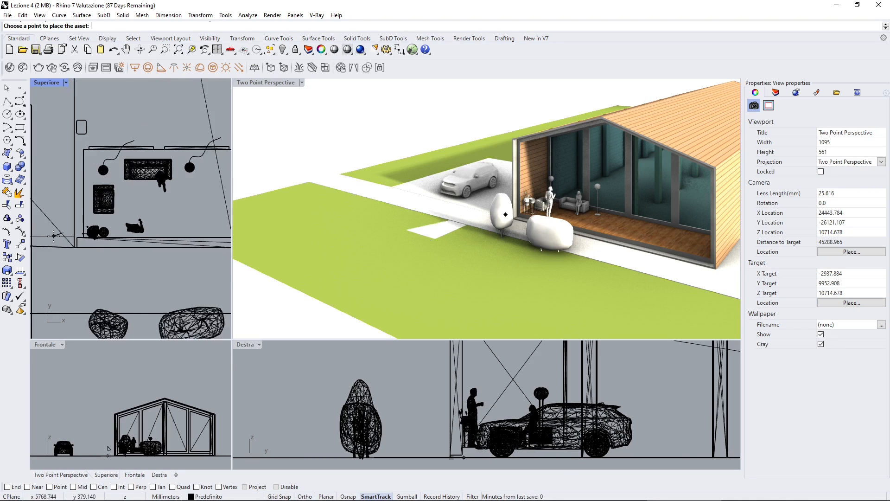
scroll(139, 213, up, 2)
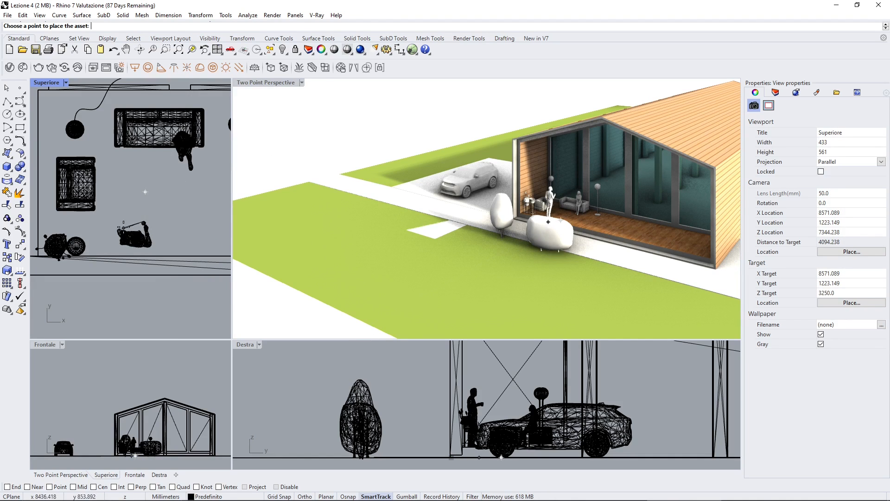
scroll(80, 196, down, 1)
scroll(80, 197, down, 1)
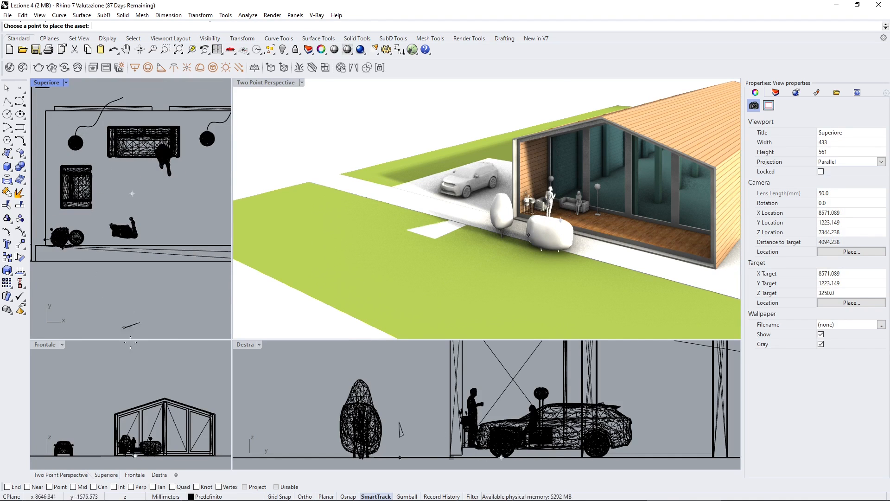
scroll(128, 379, down, 1)
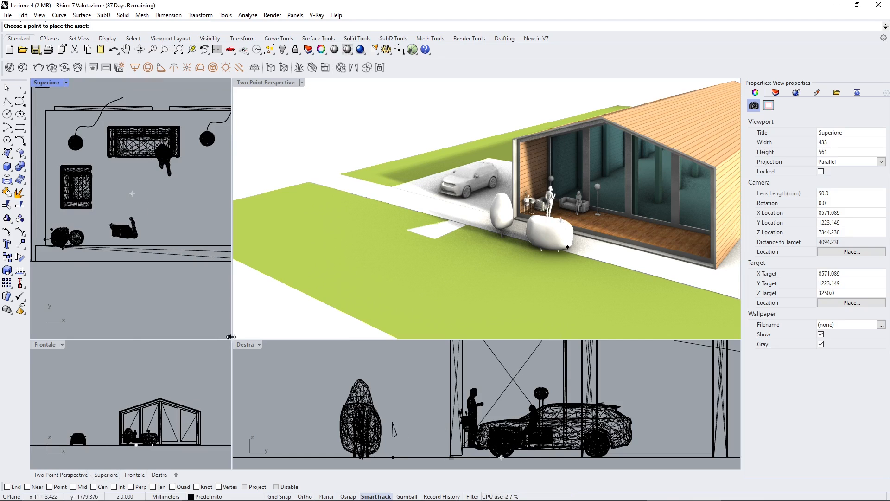
drag(231, 339, 276, 291)
scroll(138, 181, up, 5)
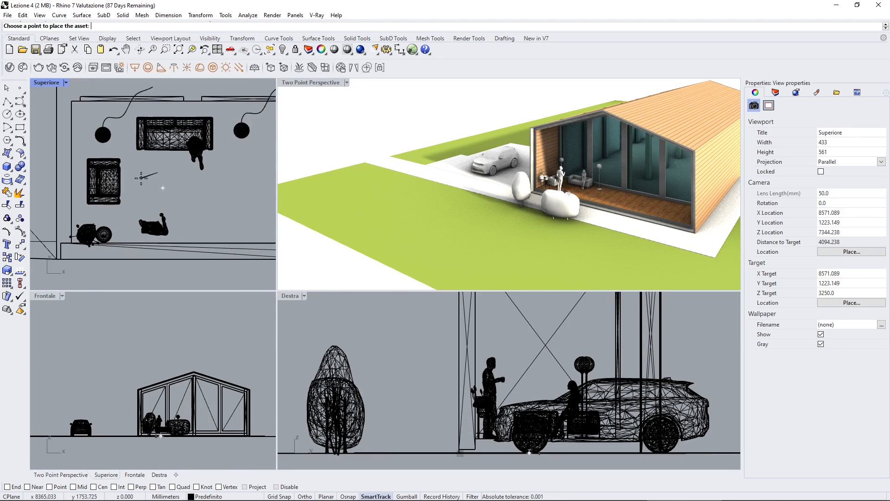
scroll(138, 181, down, 2)
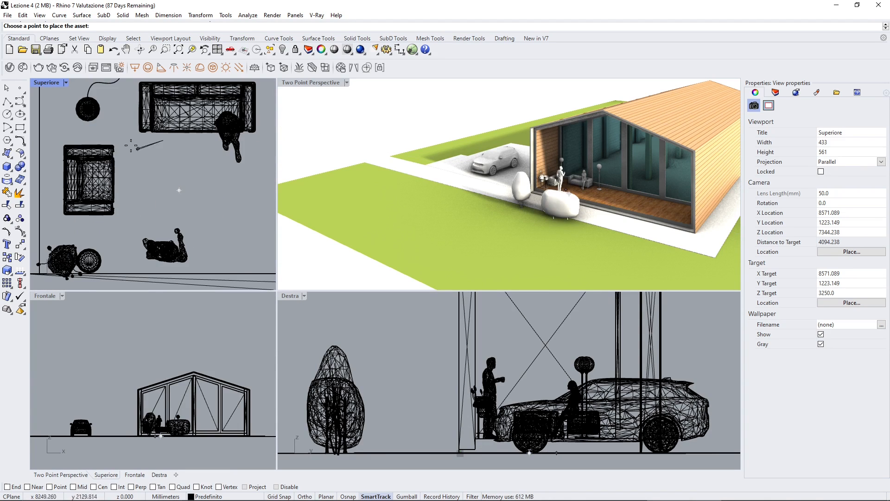
scroll(146, 172, down, 2)
scroll(146, 173, down, 2)
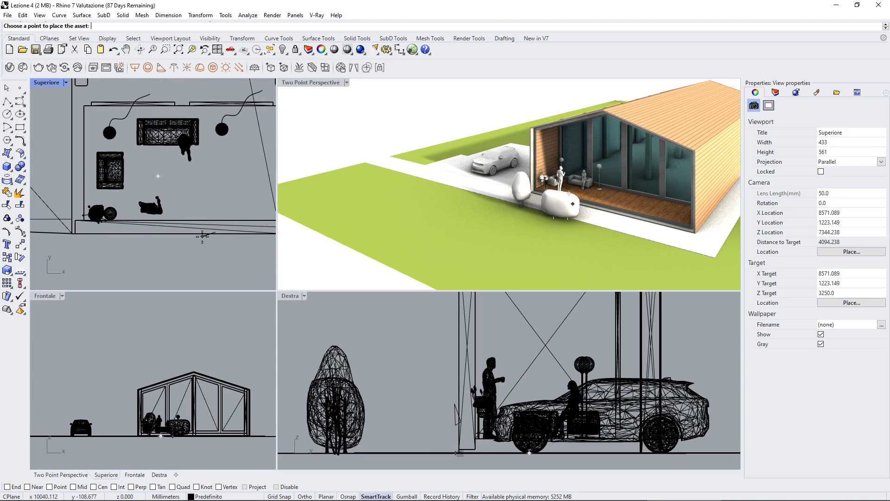
scroll(168, 161, up, 3)
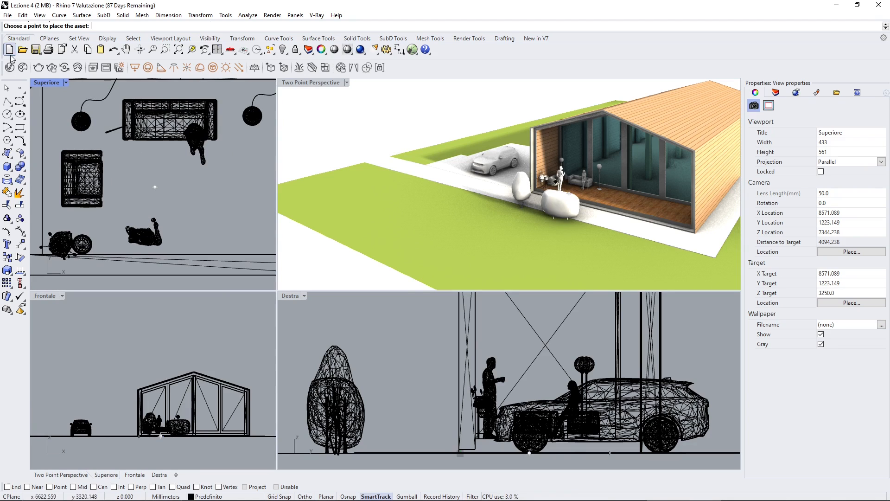
scroll(548, 216, up, 10)
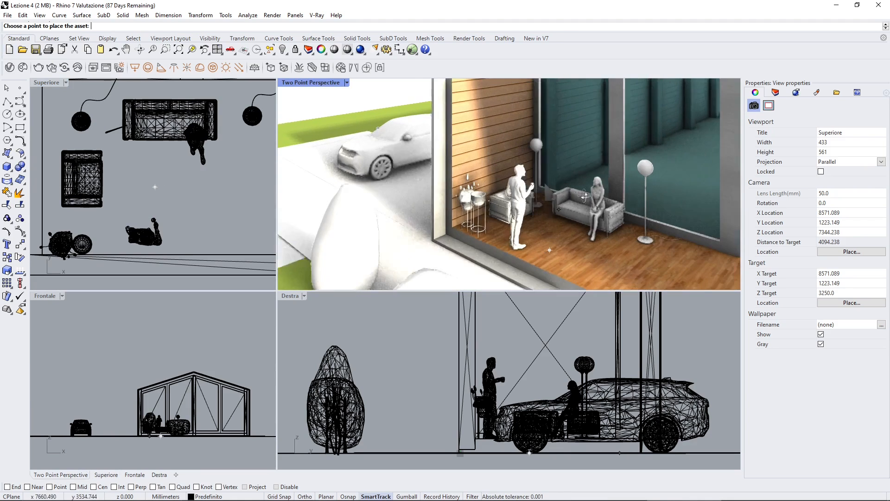
scroll(547, 216, down, 10)
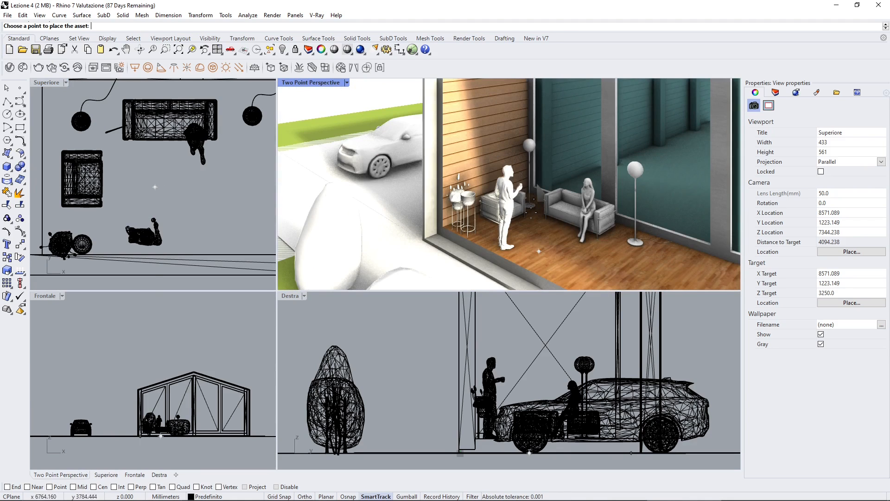
click(6, 88)
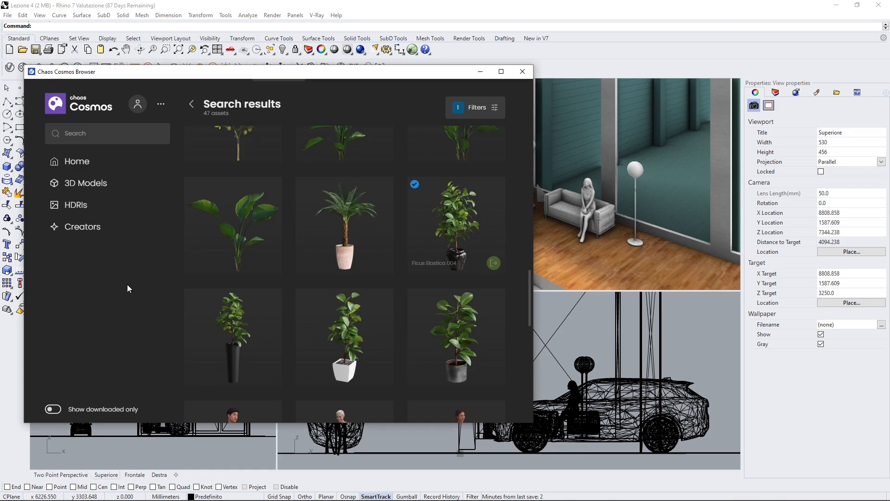
click(480, 71)
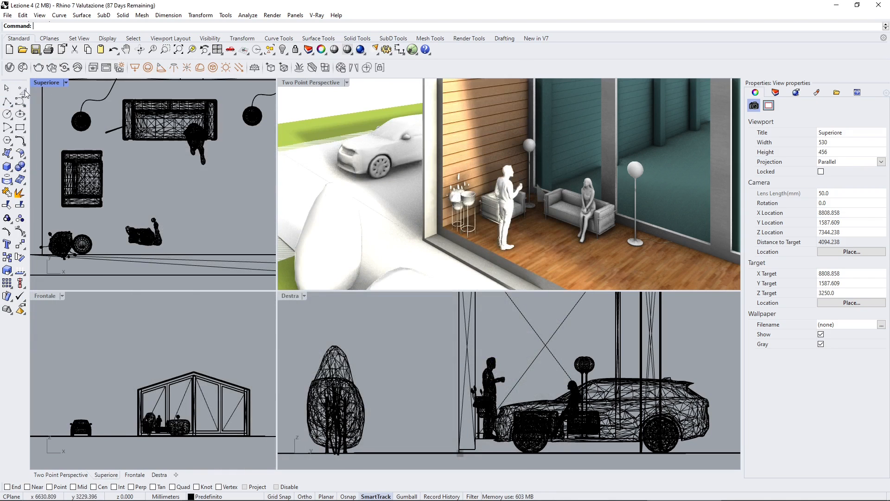
Step: Select the placed Ficus Elastica 004 and move it slightly upward in the Frontale view
scroll(164, 441, up, 10)
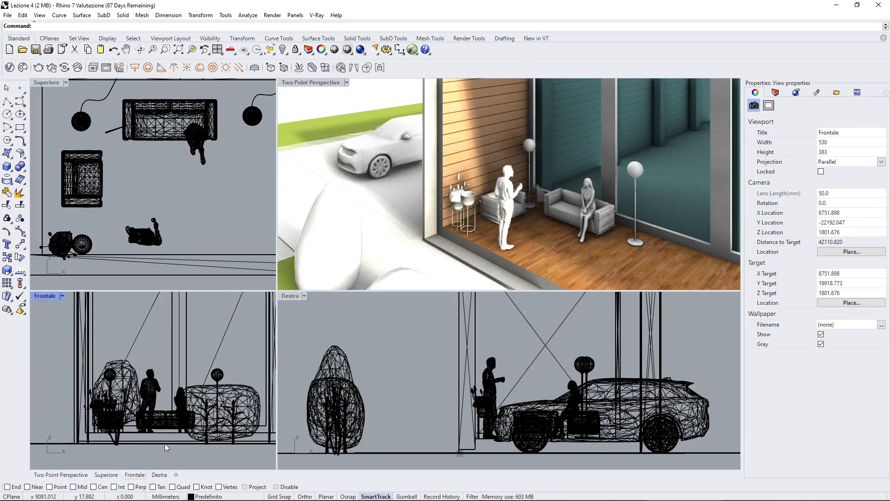
click(110, 129)
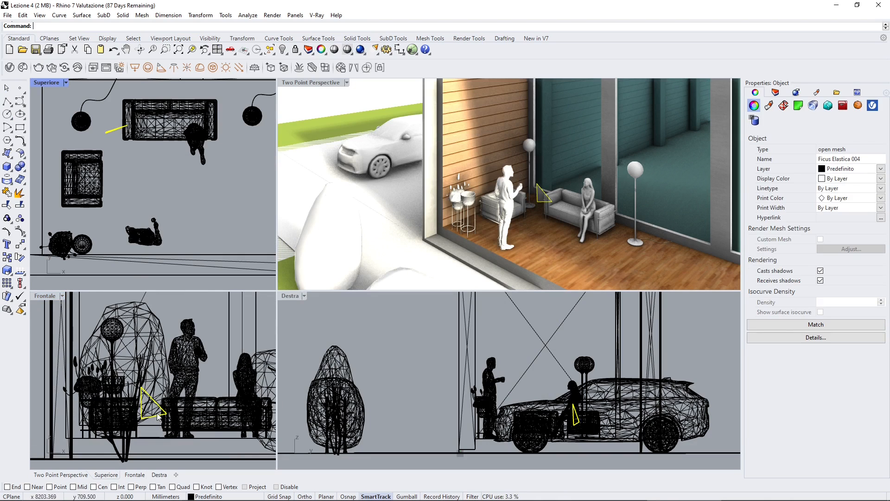
drag(157, 416, 153, 392)
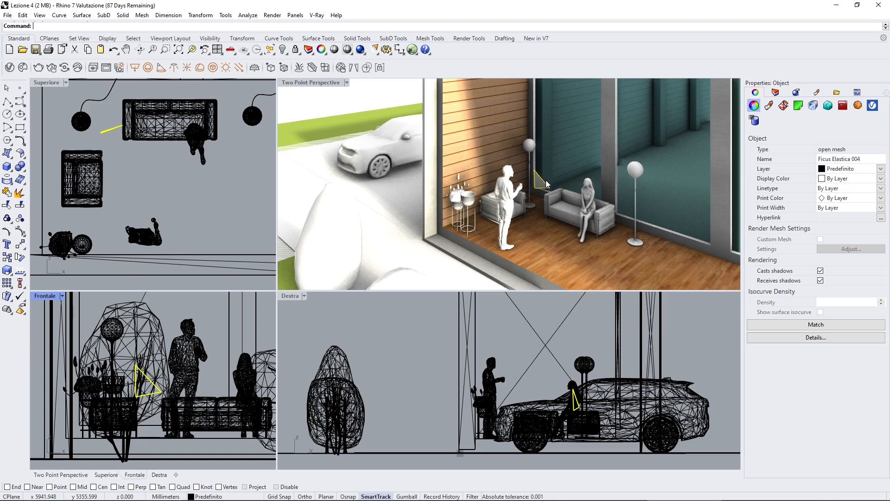
scroll(537, 197, up, 5)
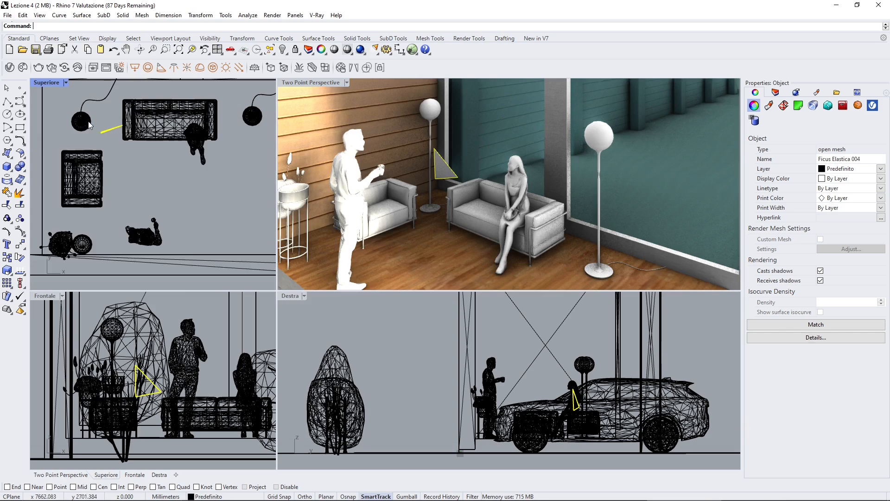
Step: In the Superiore view, move Ficus Elastica 004 straight up past the sofa's end, and shift the nearby floor lamp left toward the wall
scroll(143, 210, up, 5)
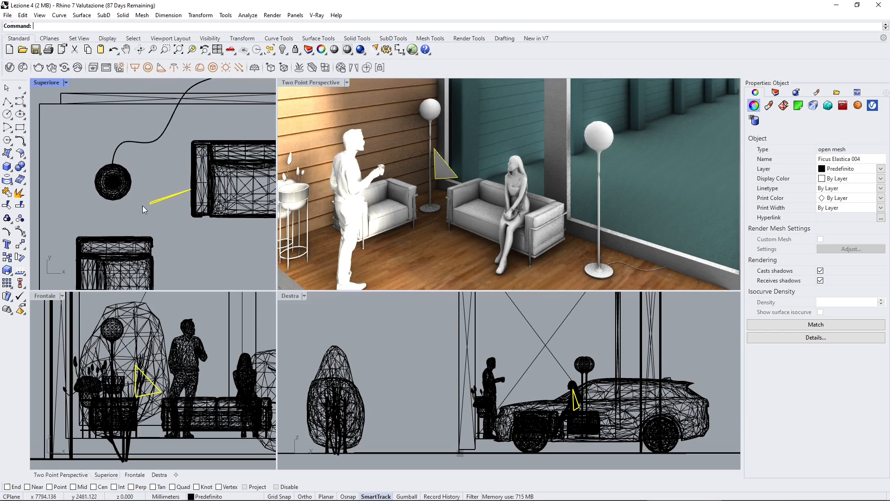
drag(152, 203, 151, 136)
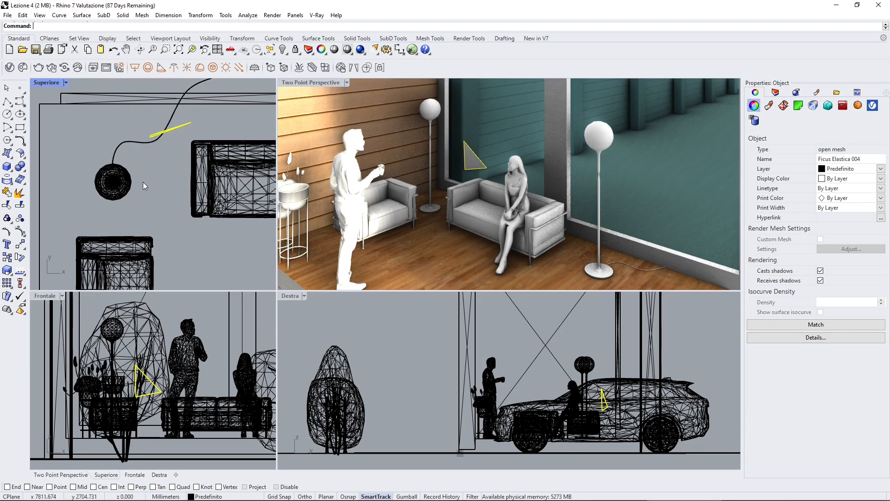
click(120, 190)
drag(117, 190, 84, 199)
click(122, 216)
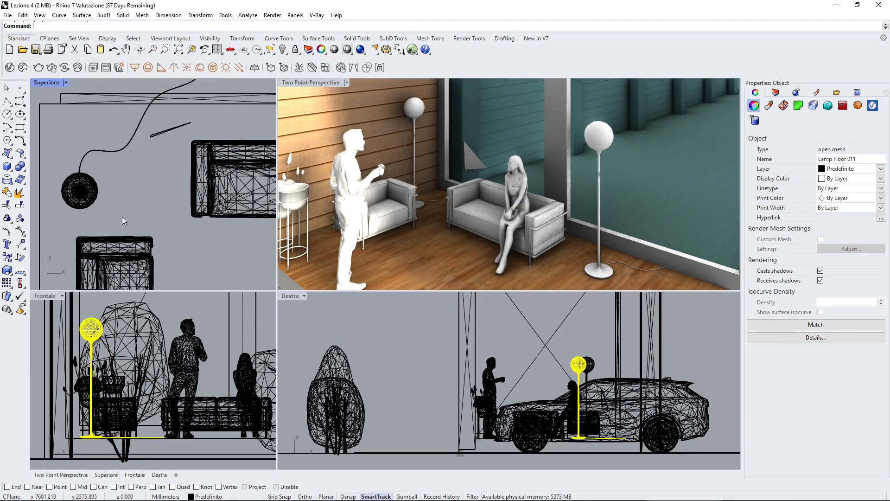
Step: Fine-tune the placement in the Superiore view: move the ficus slightly down and left, and the corner floor lamp slightly right and up
click(152, 136)
drag(152, 137, 141, 166)
click(86, 201)
drag(87, 202, 103, 194)
click(87, 139)
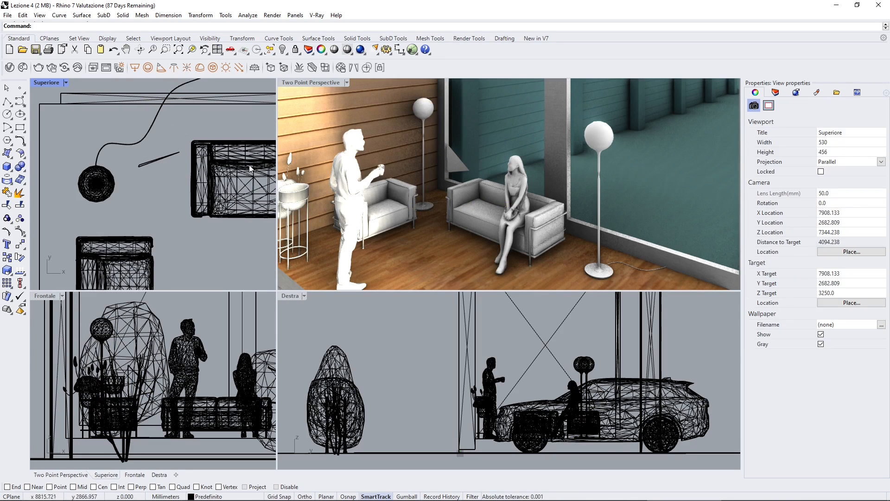
Step: Select the ficus in the perspective view, then list only the scene's geometries in the V-Ray Asset Editor with the asset parameters expanded
click(442, 161)
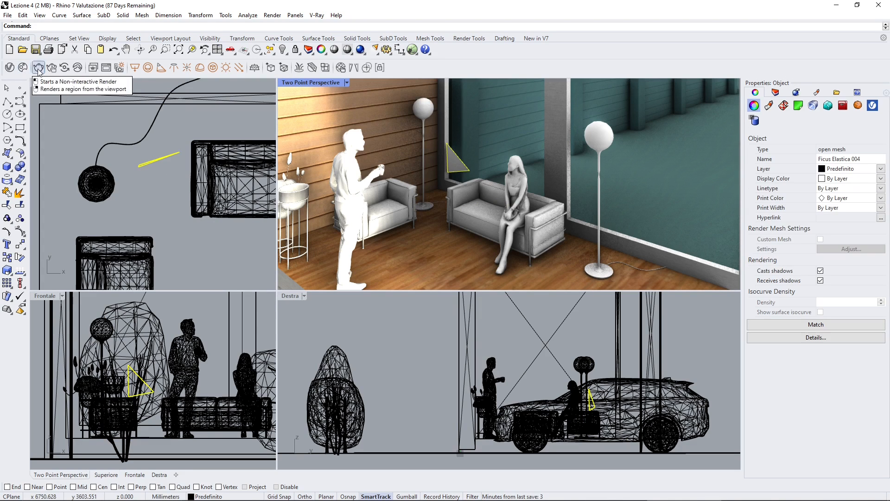
click(10, 67)
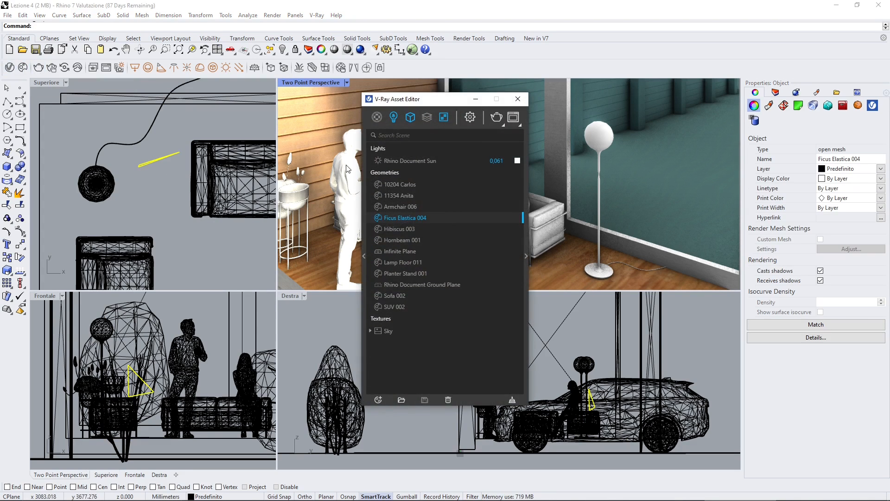
click(402, 188)
click(403, 193)
click(403, 209)
click(410, 119)
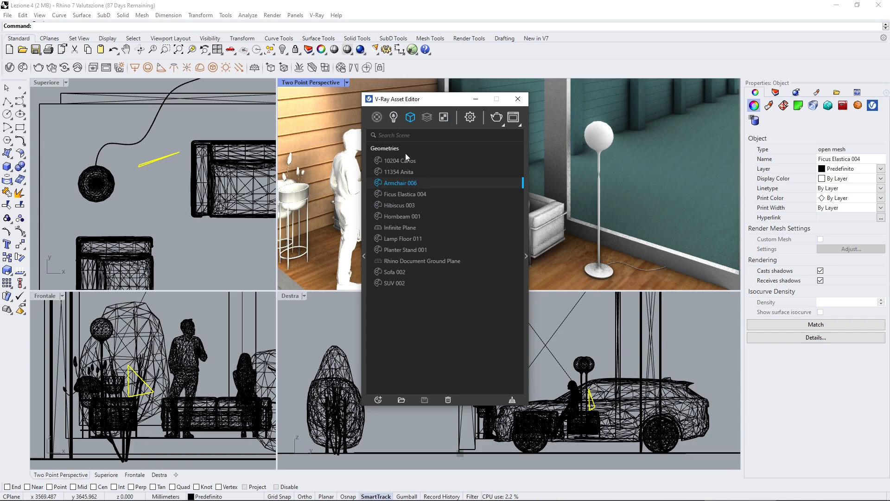
click(525, 256)
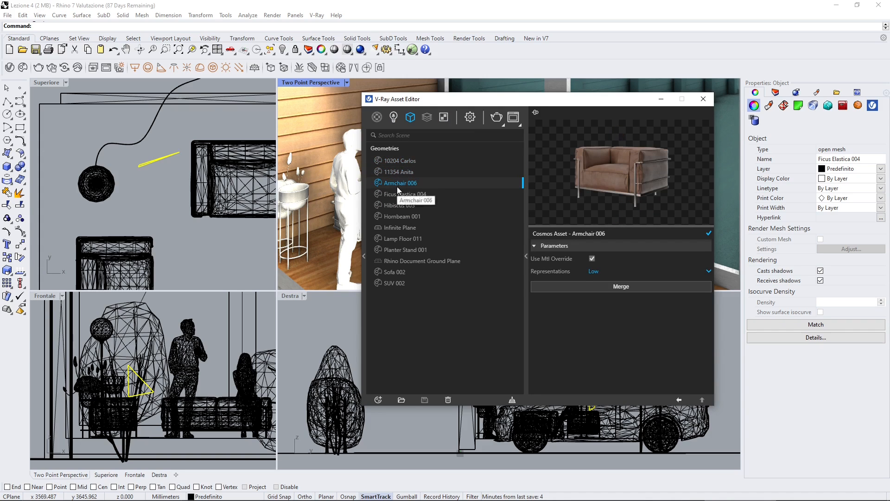
Step: Set the representation of Ficus Elastica 004 to Bounding Box, with Use Mtl Override enabled
click(399, 205)
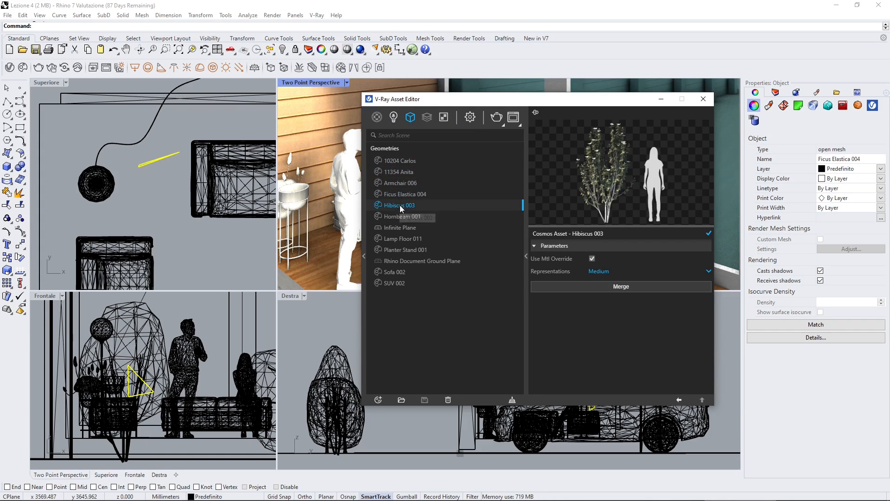
click(400, 194)
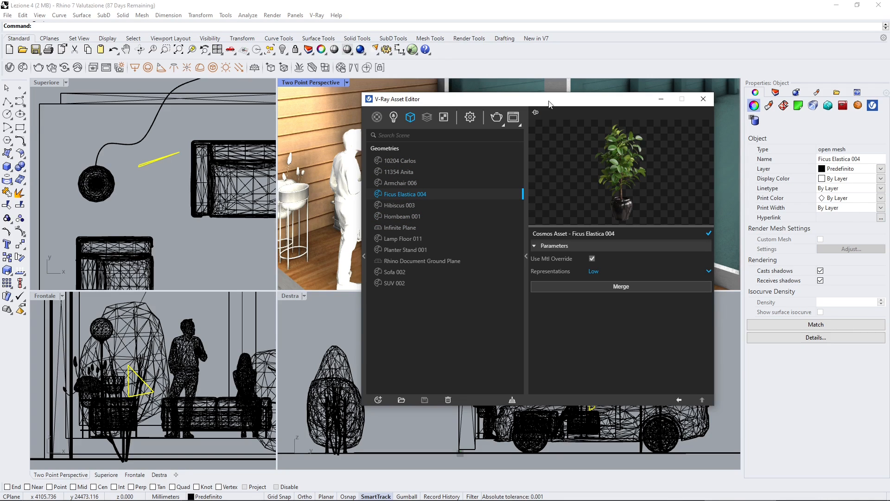
drag(549, 101, 203, 87)
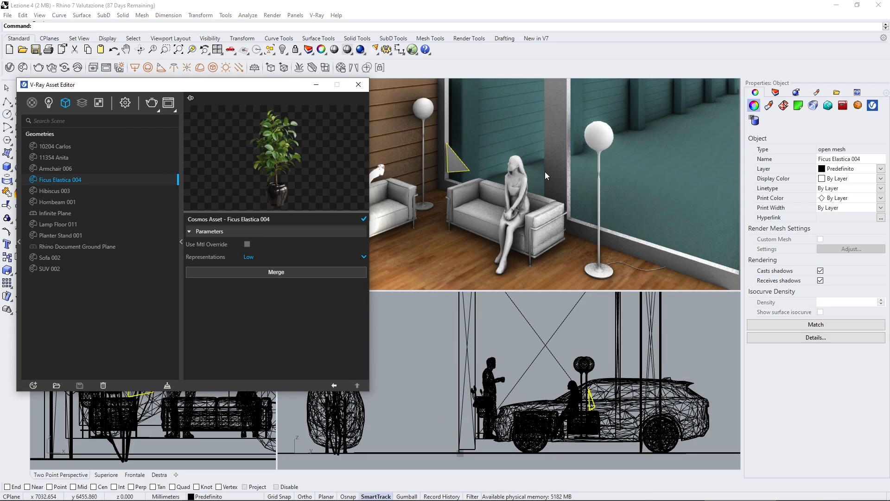
click(247, 244)
click(249, 257)
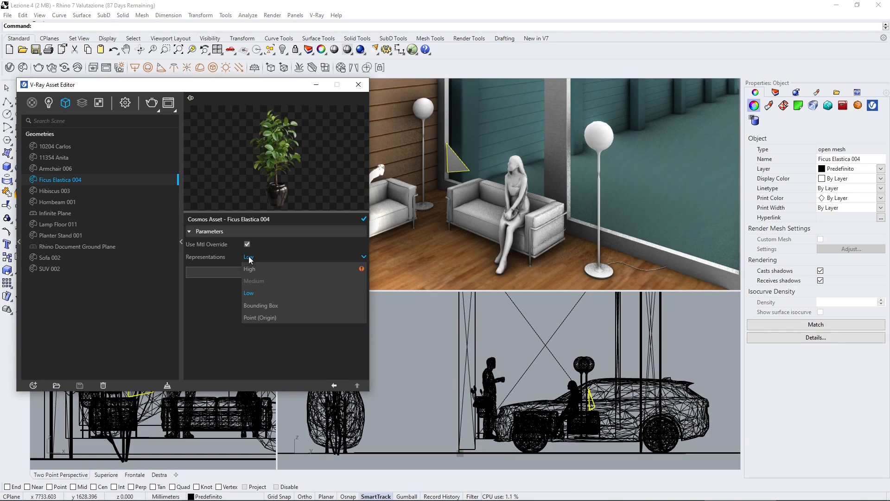
click(254, 304)
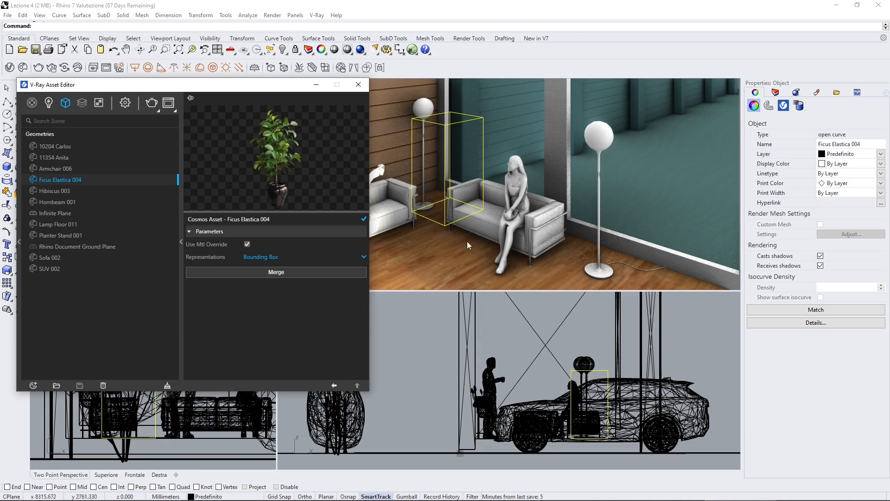
right_drag(466, 241, 567, 213)
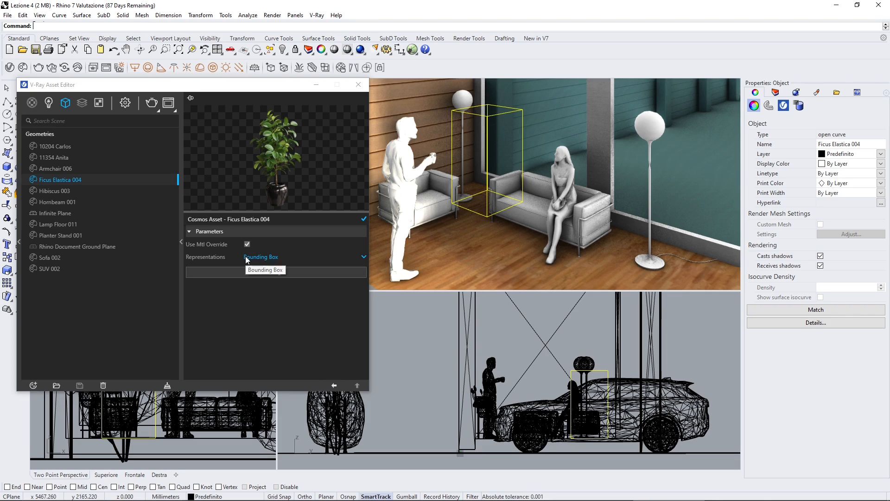
Step: Set the representation of the seated woman asset to High
click(561, 165)
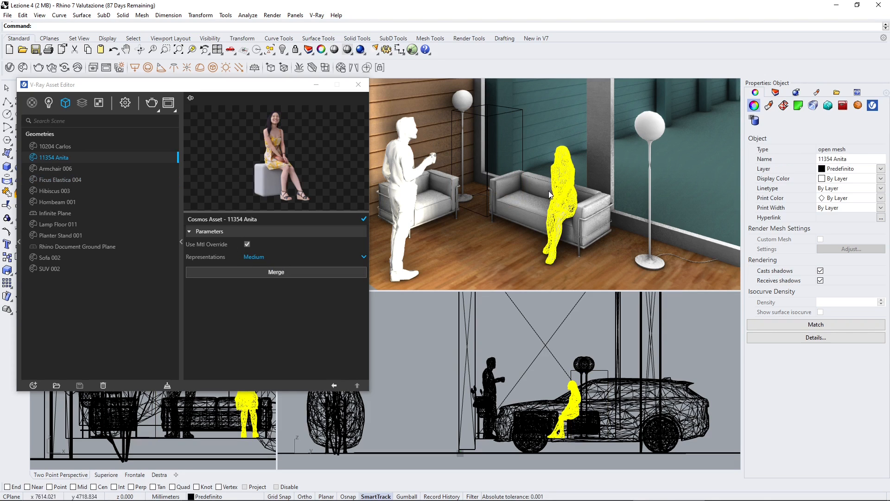
click(533, 194)
click(479, 120)
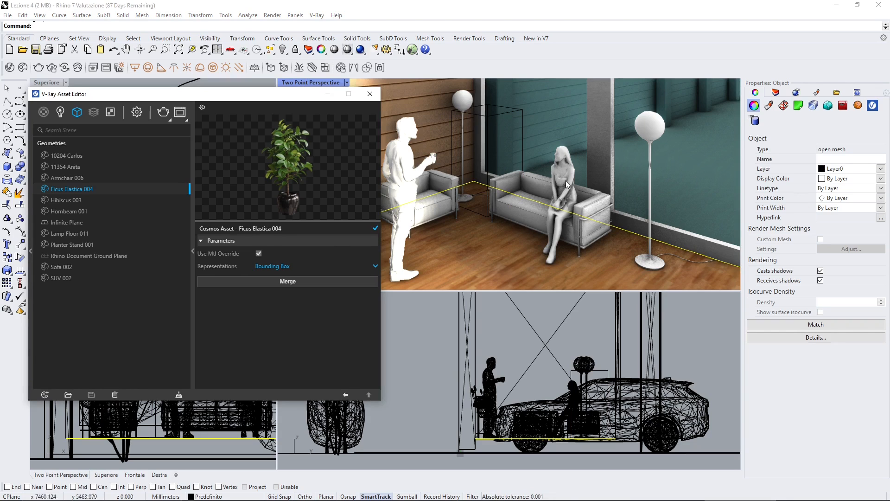
click(79, 223)
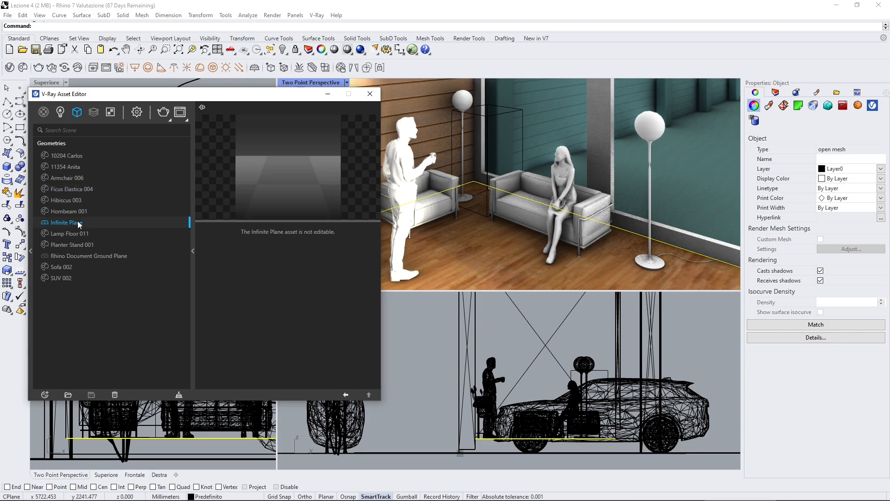
click(74, 170)
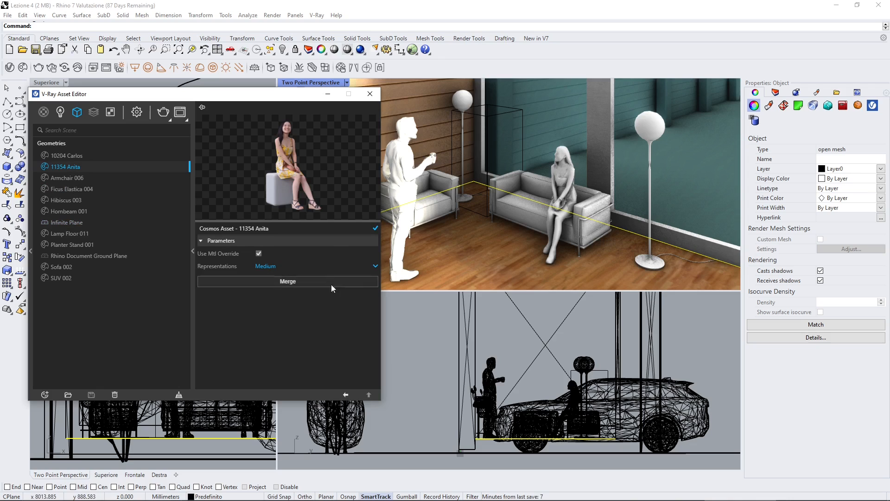
click(271, 265)
click(271, 277)
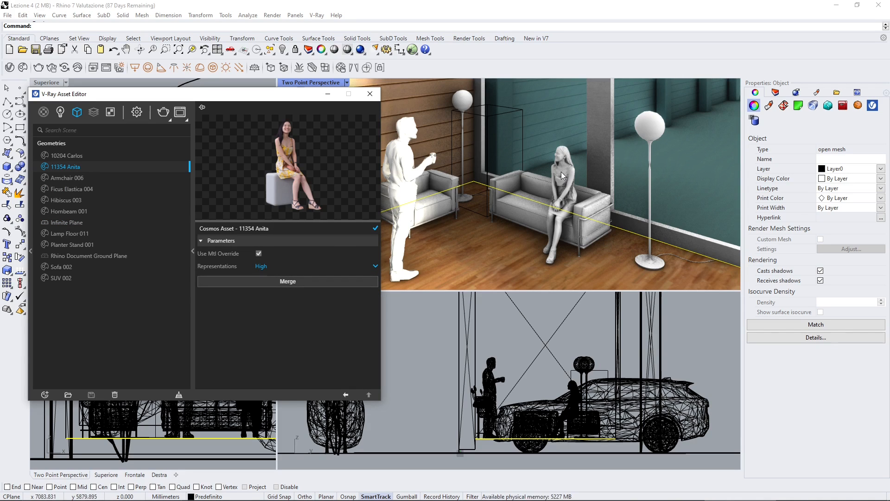
Step: Select Sofa 002 and review its available representation levels, with a close-up of the seated woman in the perspective view
click(562, 180)
click(524, 212)
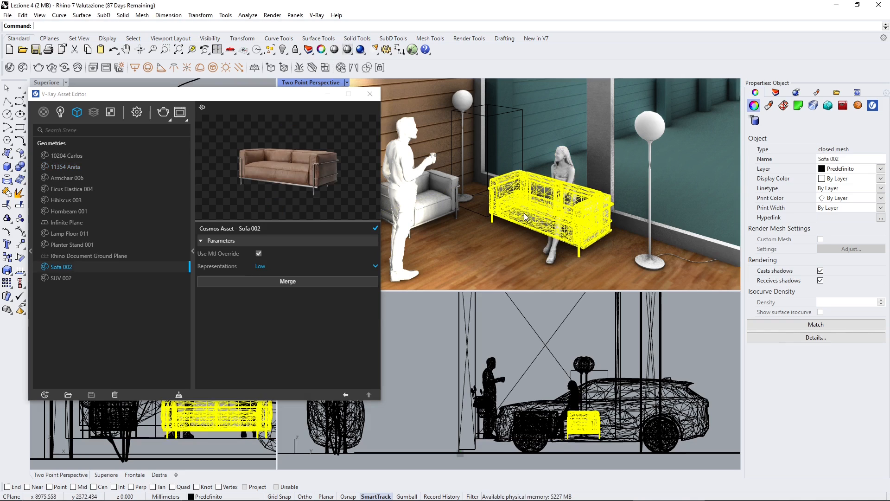
click(570, 162)
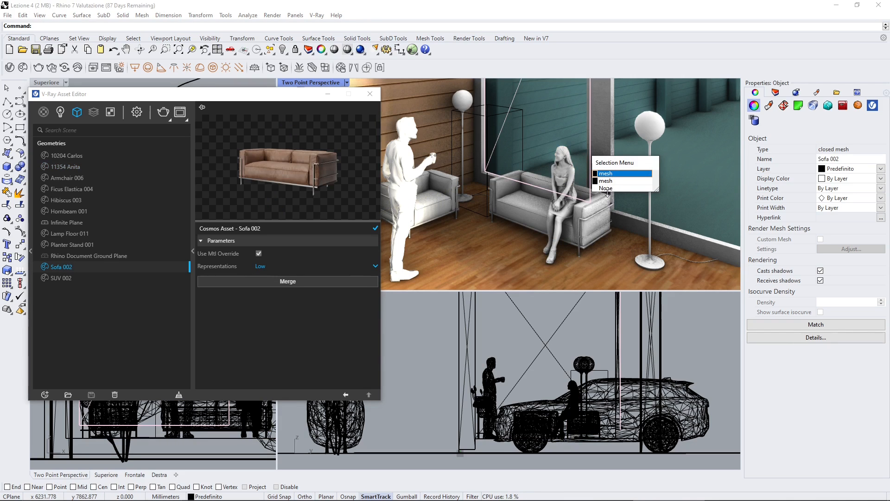
click(606, 173)
scroll(554, 182, up, 5)
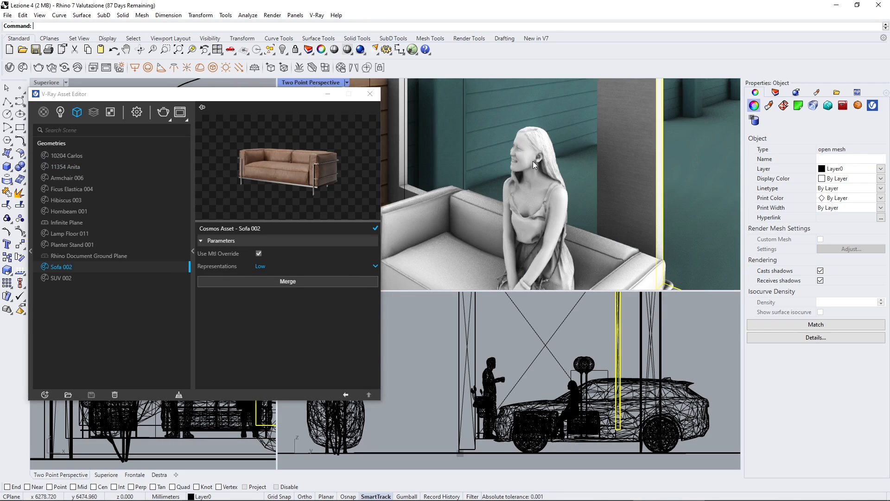
click(261, 267)
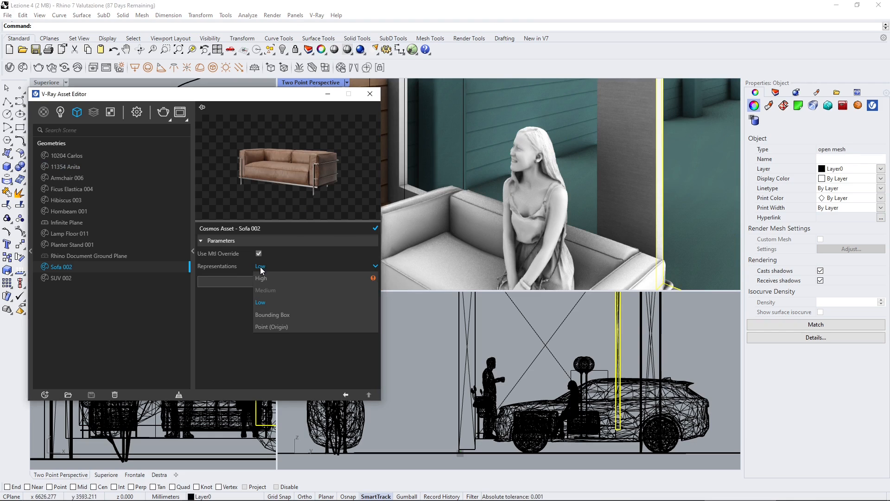
click(79, 256)
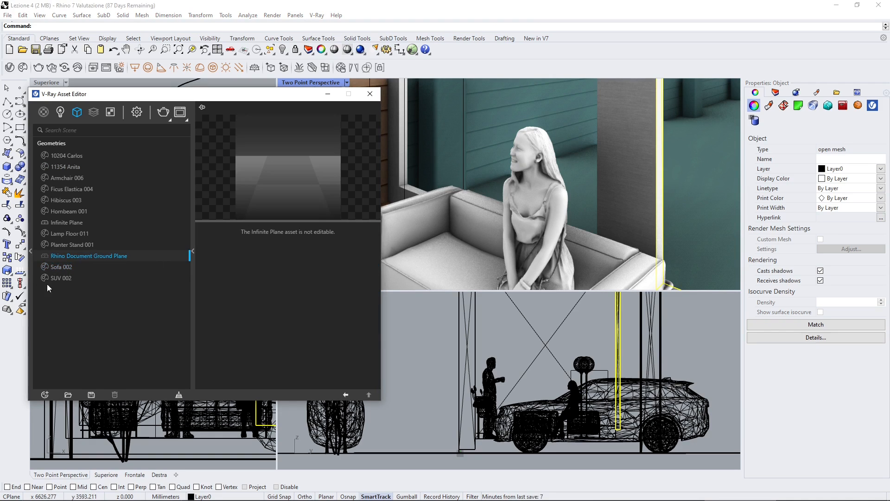
click(60, 189)
Step: Switch the seated woman asset's representation to Medium and pick her in the viewport
click(63, 166)
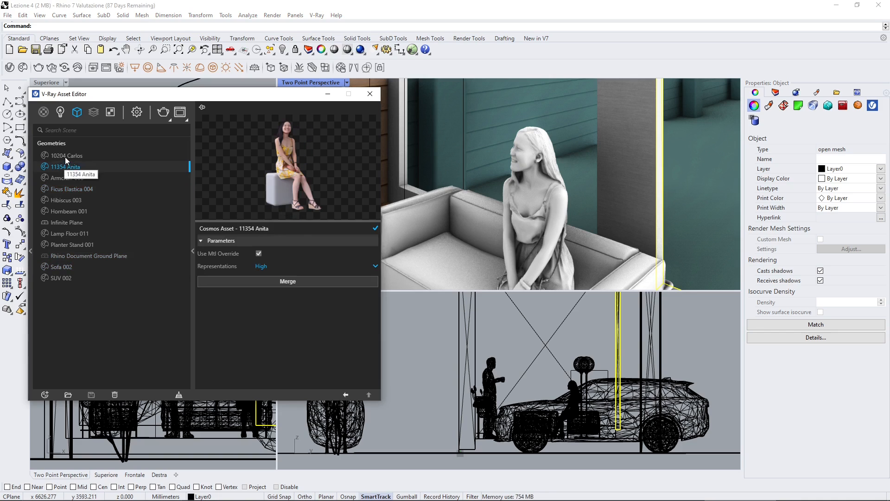
click(262, 266)
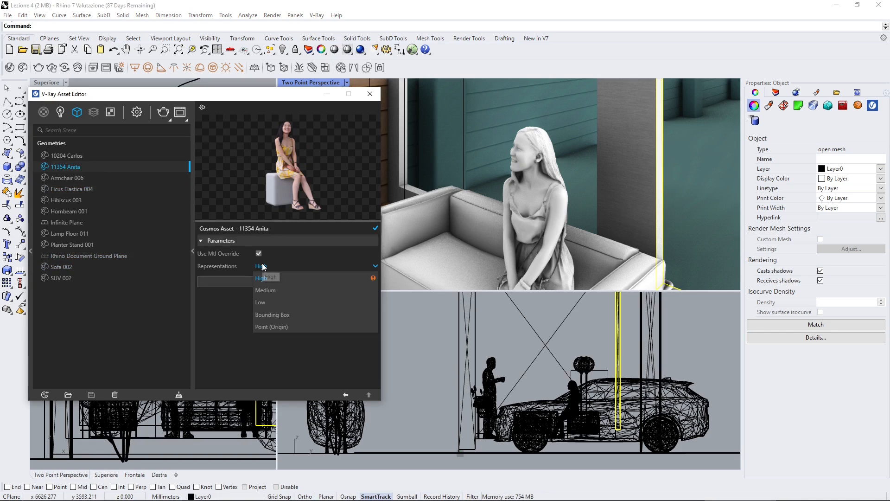
click(267, 292)
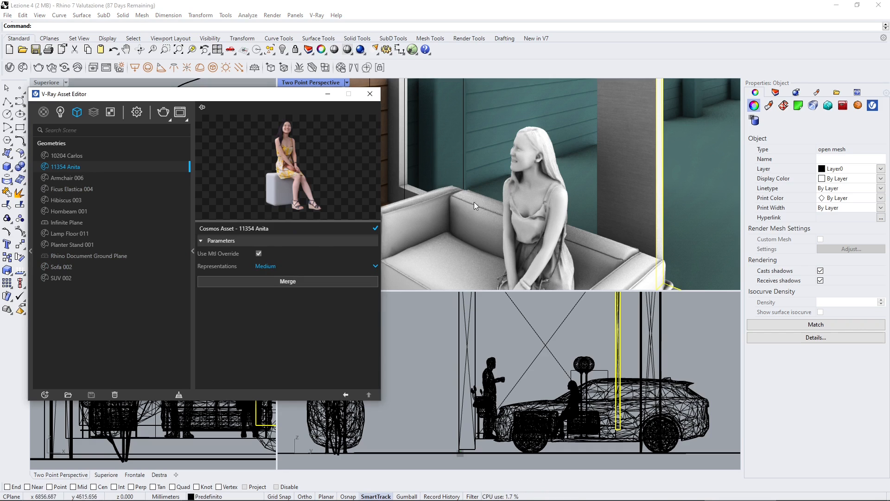
click(520, 187)
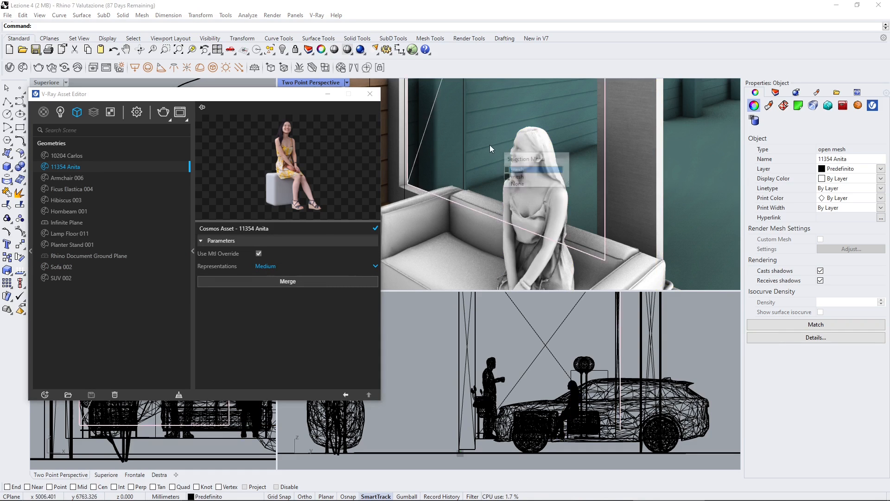
Step: Try the Low representation on the seated woman asset, followed by Bounding Box
click(263, 267)
click(264, 268)
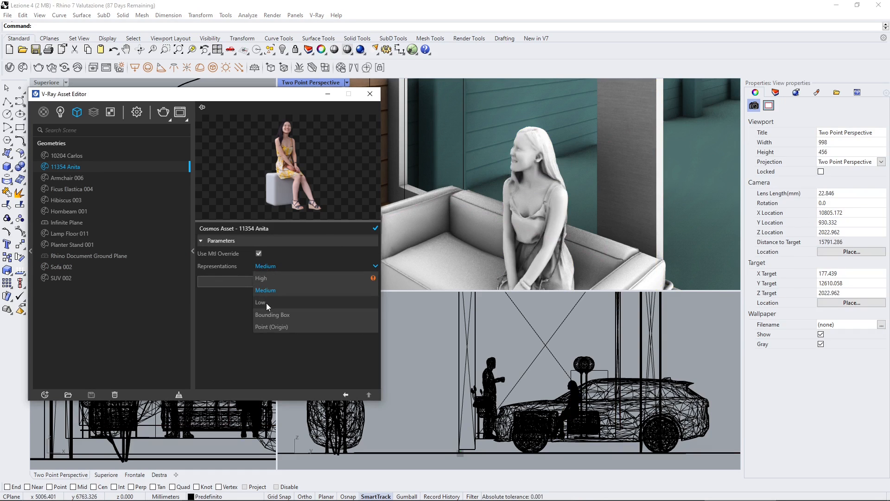
click(266, 302)
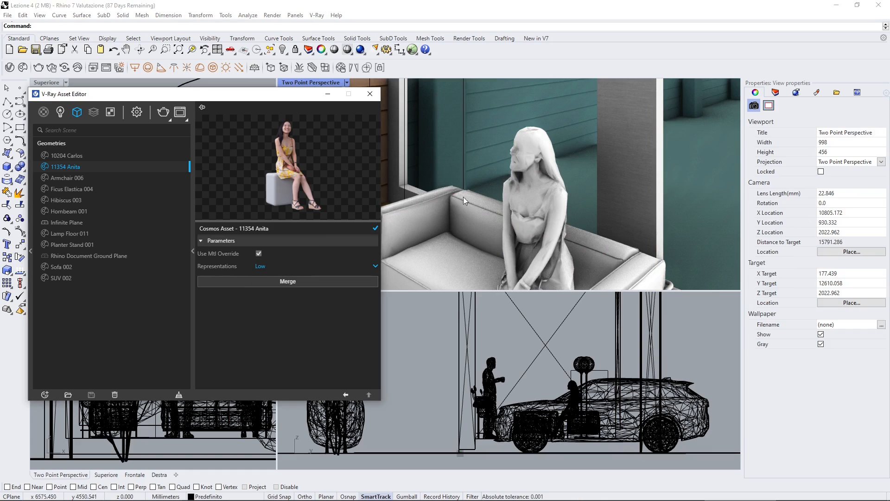
click(258, 266)
click(265, 315)
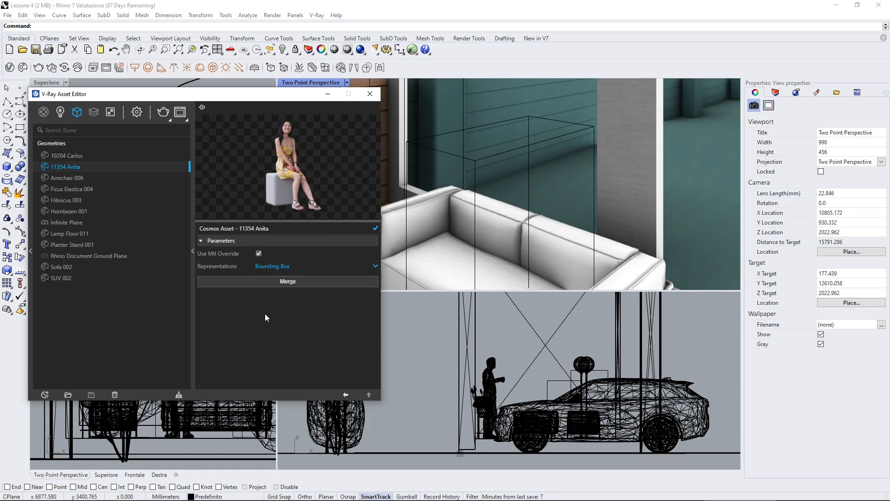
Step: Return the seated woman asset's representation to Medium
click(260, 266)
click(265, 294)
scroll(636, 153, down, 2)
Step: Inspect the lounge area in the perspective view and pick the floor lamp beside the seated woman's sofa to identify its asset name
mouse_move(556, 172)
right_down()
mouse_move(523, 175)
mouse_move(551, 200)
mouse_move(543, 215)
mouse_move(546, 170)
mouse_move(568, 190)
mouse_move(544, 186)
right_up()
scroll(551, 195, down, 2)
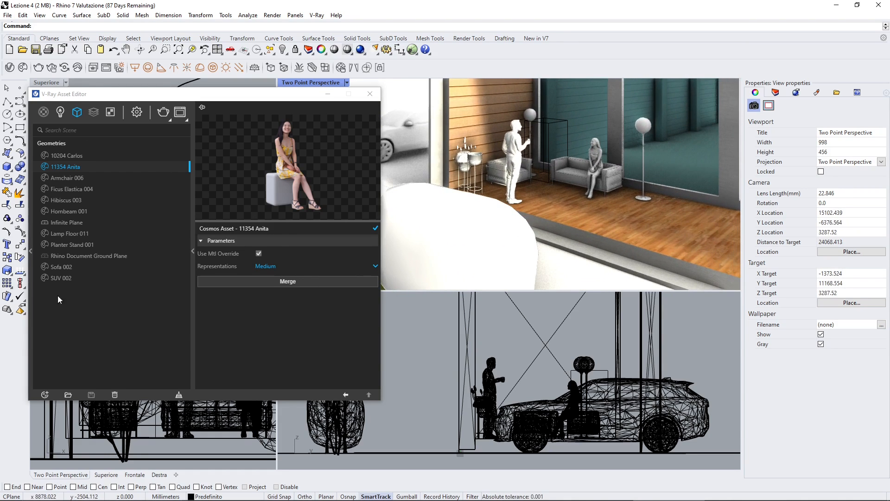
shift+right_drag(595, 165, 564, 175)
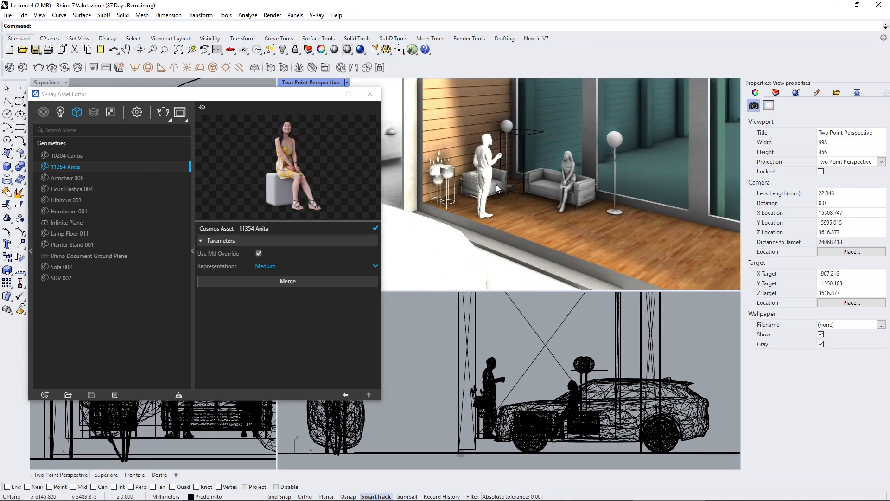
scroll(564, 175, up, 3)
click(660, 124)
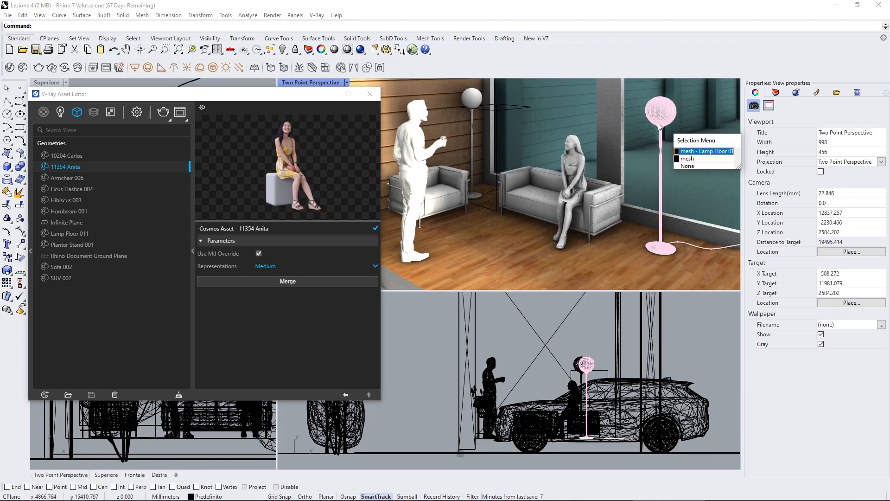
click(288, 339)
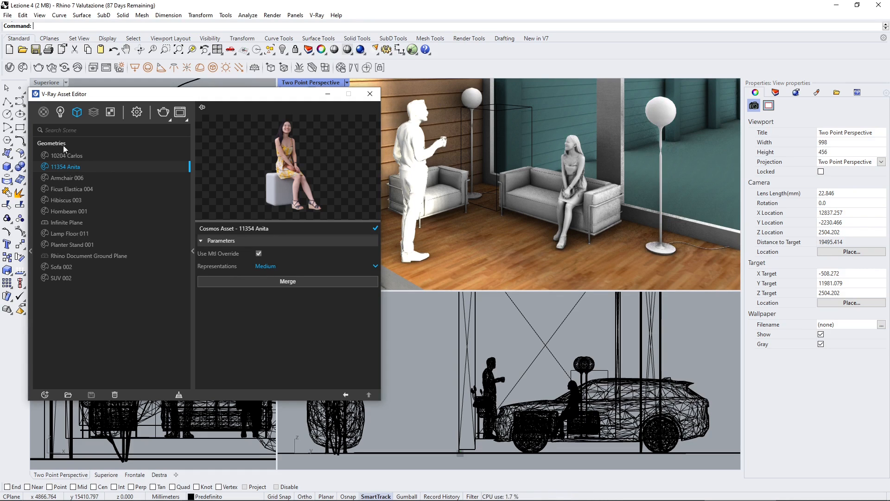
Step: Review the Infinite Plane, SUV 002 and Planter Stand 001 geometry assets and select Lamp Floor 011
click(68, 213)
click(68, 223)
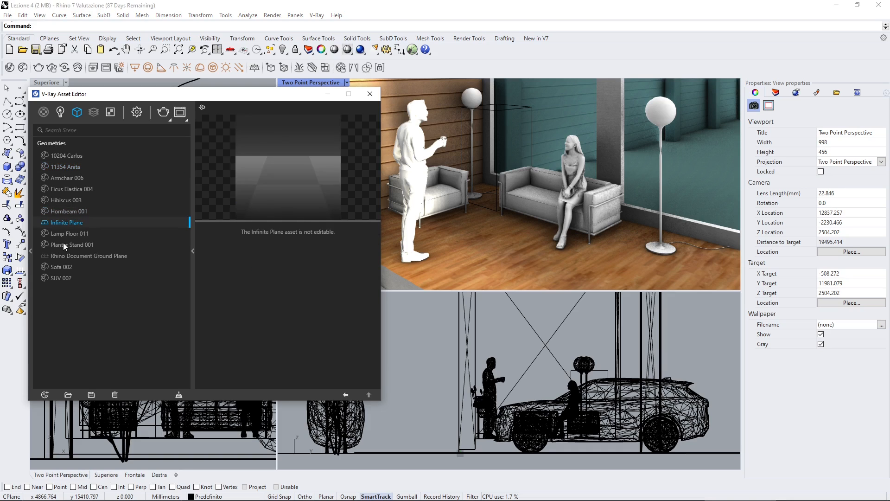
click(63, 267)
click(64, 277)
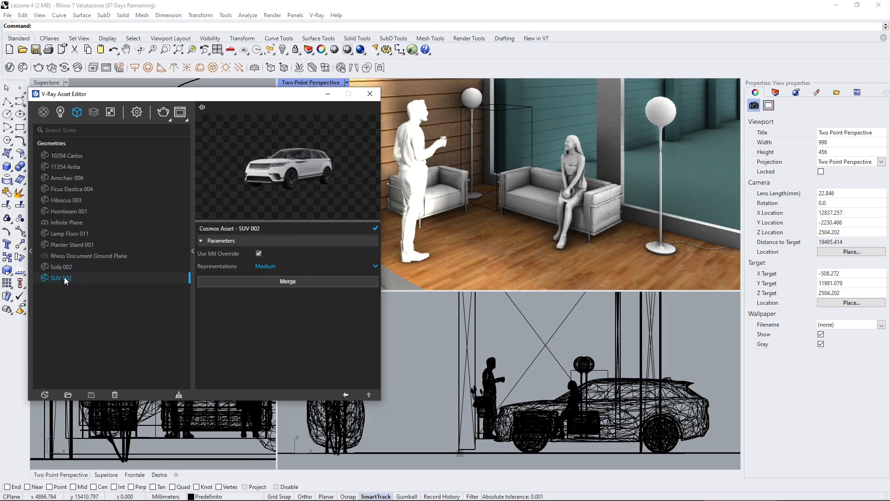
click(62, 211)
click(63, 227)
click(64, 243)
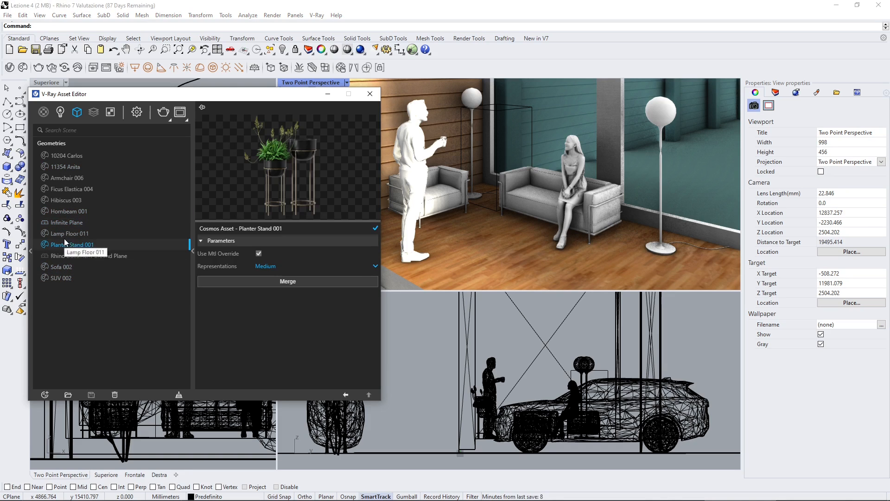
click(64, 233)
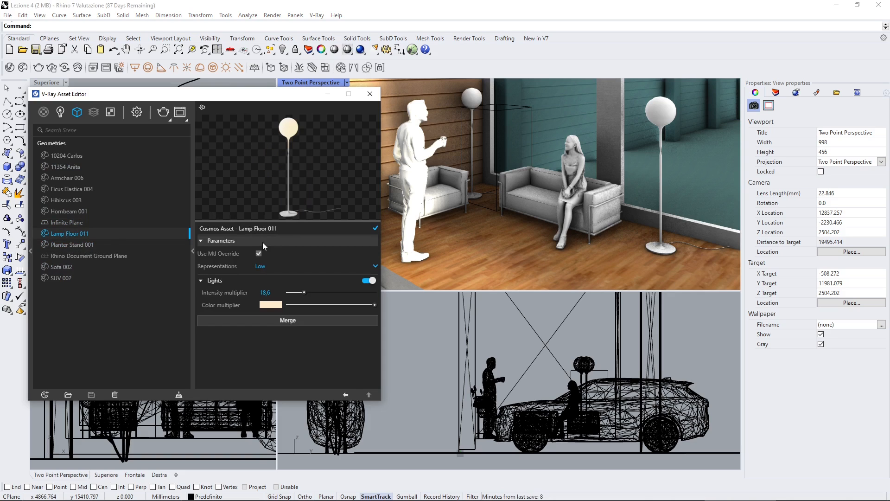
Step: Set the light intensity multiplier of the Lamp Floor 011 asset to 20
click(200, 280)
click(215, 282)
click(304, 293)
click(277, 295)
text(20)
key(Return)
Step: Try a teal tint and cooler temperatures for the lamp's light color multiplier, settle on 5434 K and close the color picker
click(270, 305)
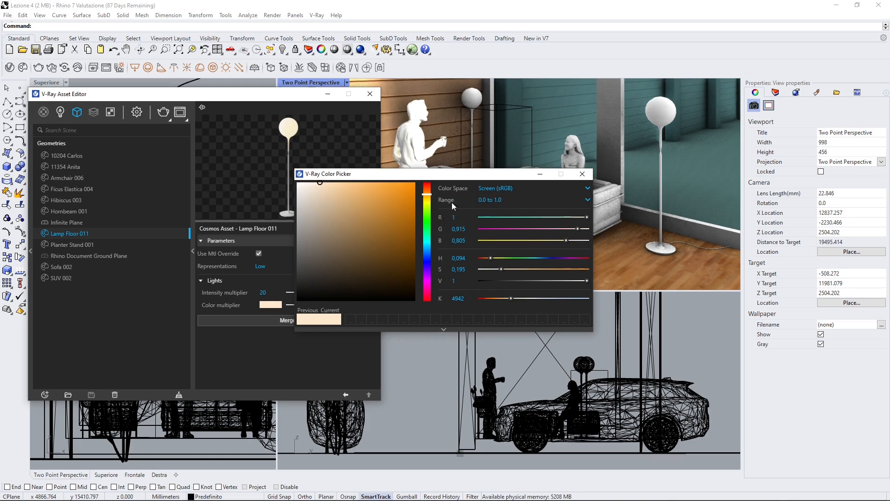
click(502, 217)
drag(383, 227, 414, 214)
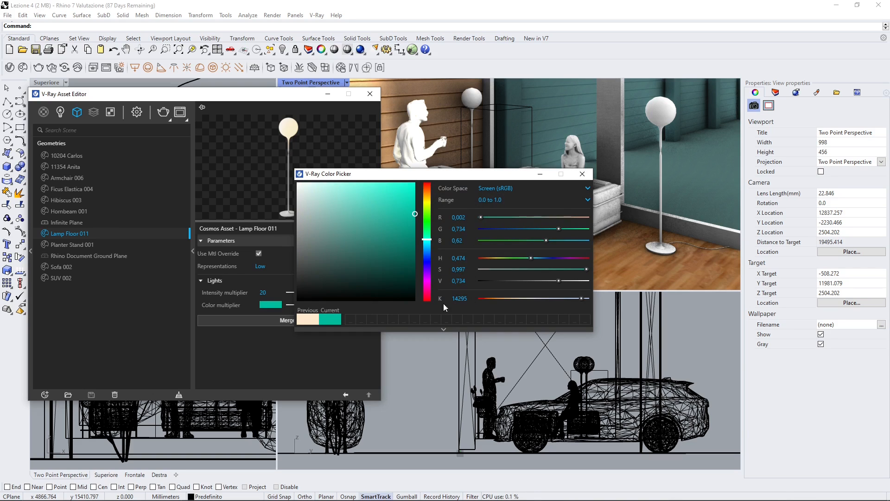
drag(533, 297, 558, 302)
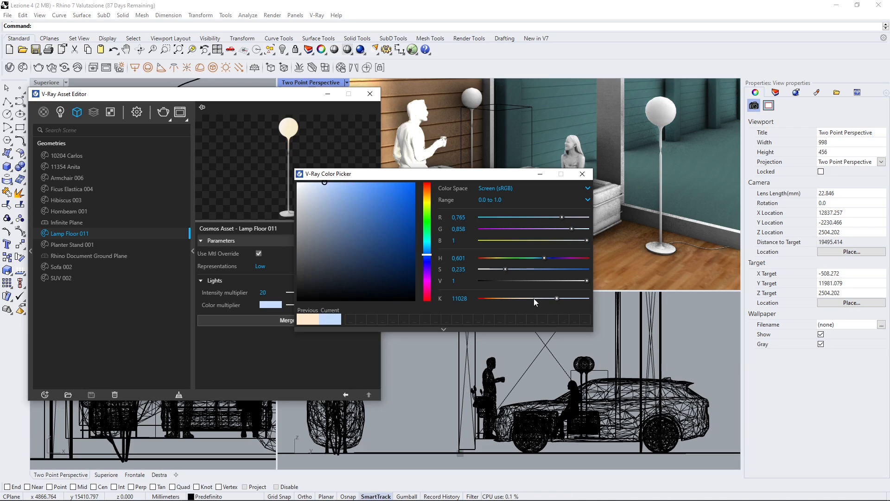
click(534, 299)
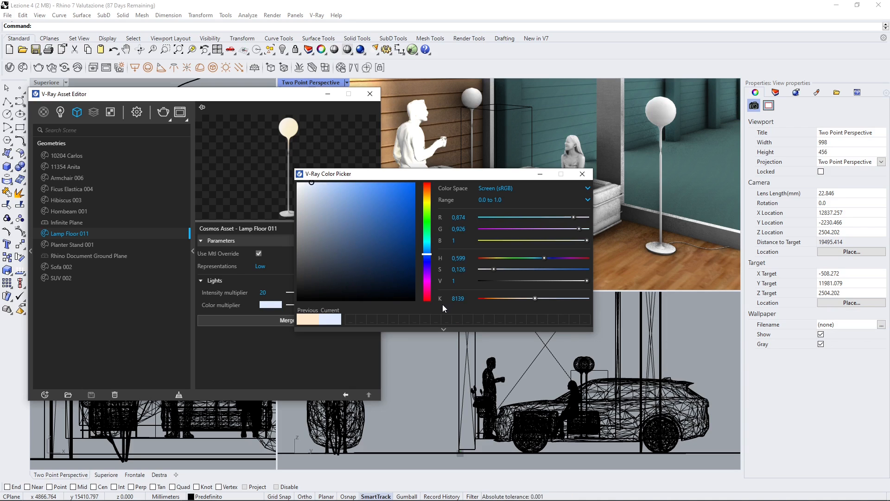
click(525, 298)
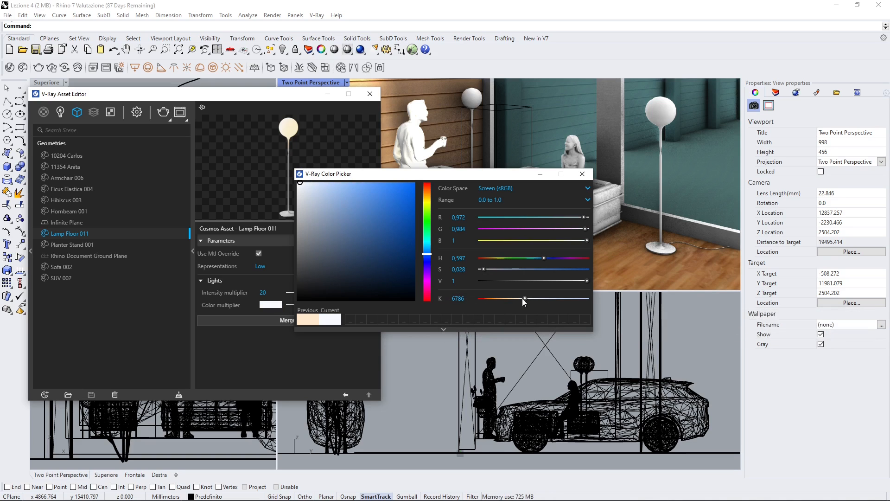
drag(524, 298, 515, 299)
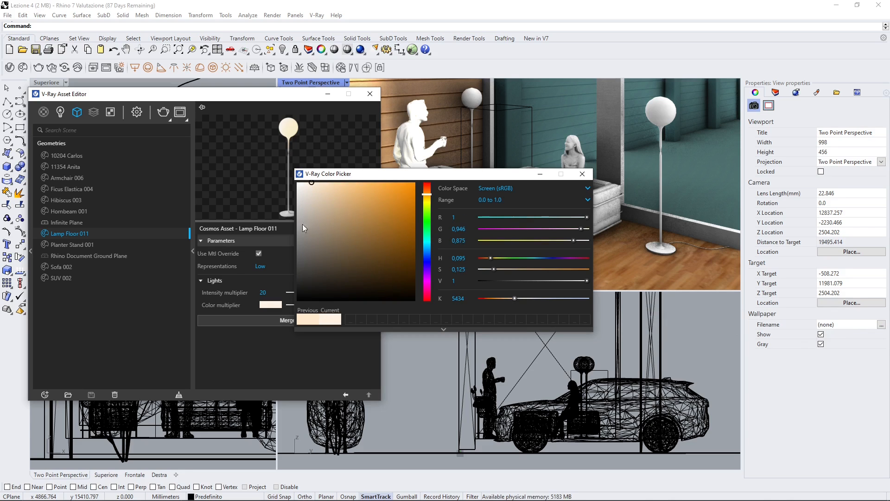
click(582, 174)
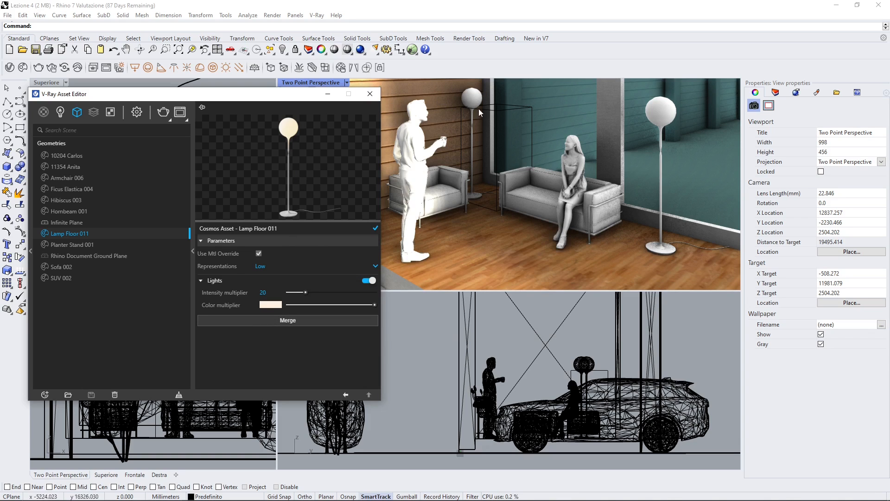
Step: Set the Lamp Floor 011 light intensity multiplier to 10
click(263, 293)
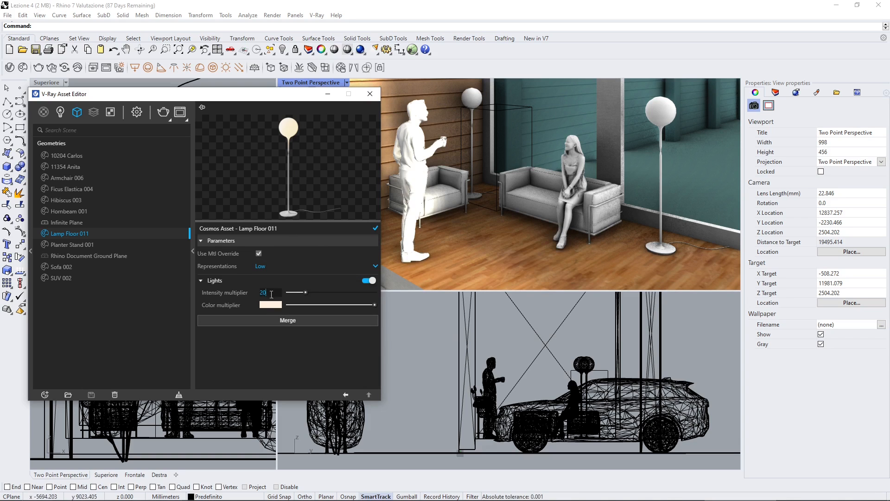
text(1)
text(0)
key(Return)
Step: Close the asset editor, render the lounge from the Two Point Perspective view and reposition the V-Ray Frame Buffer window
click(387, 107)
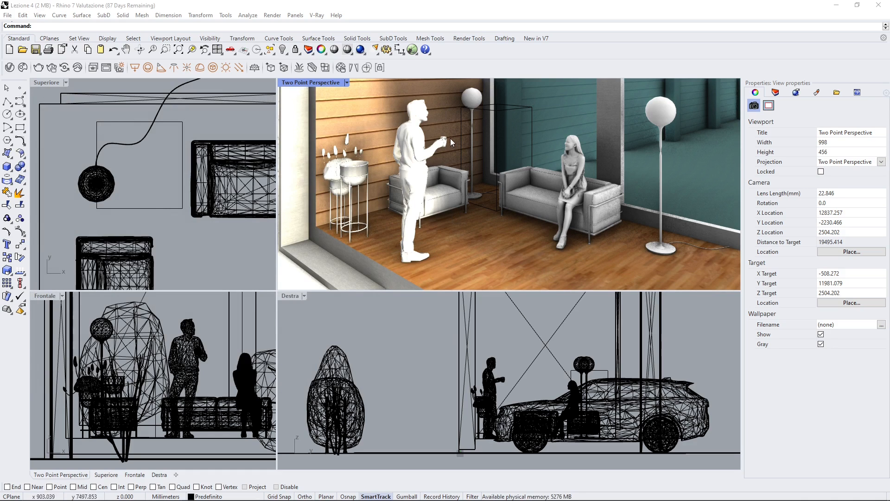
click(288, 142)
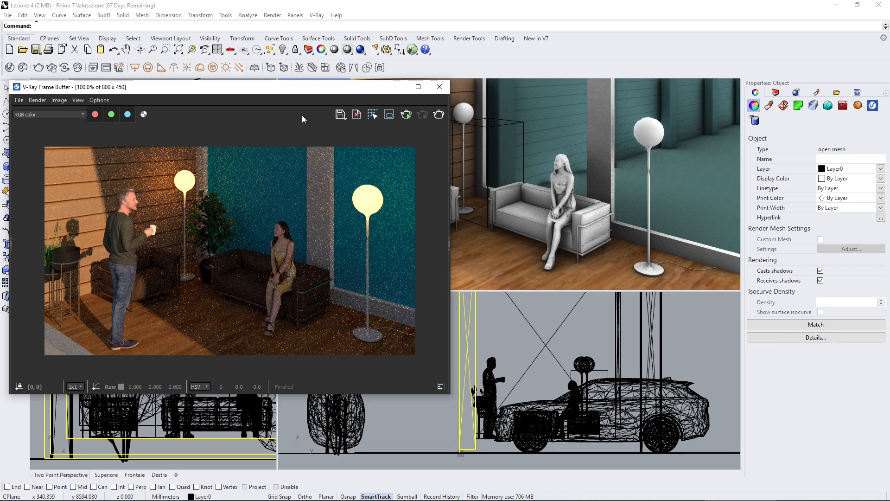
drag(348, 88, 380, 108)
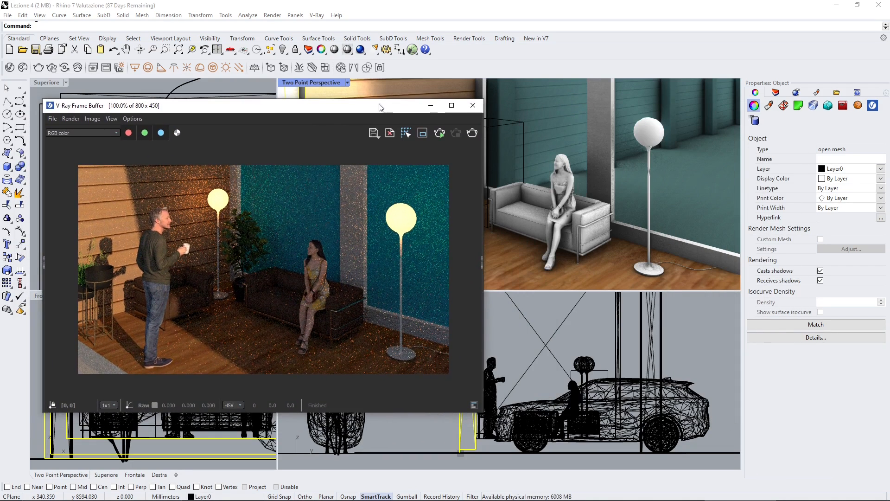
Step: Open the Chaos Cosmos browser and search its library for "table"
click(22, 67)
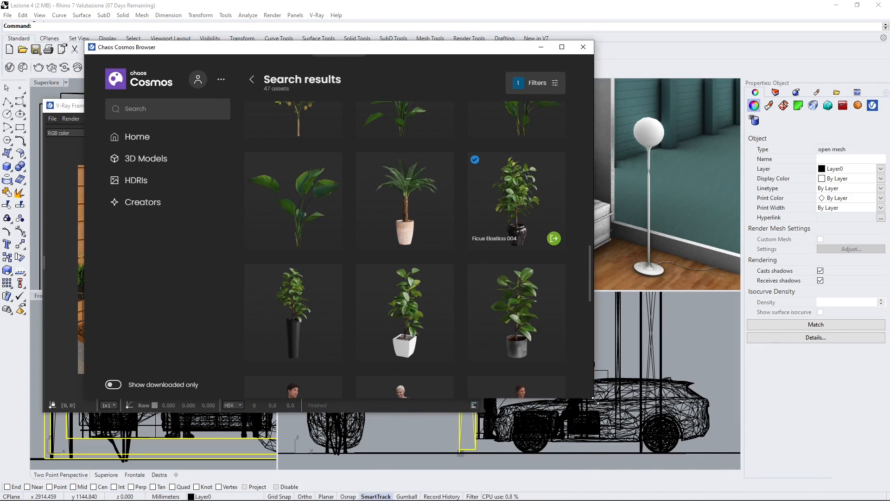
mouse_move(593, 411)
mouse_down()
mouse_move(718, 433)
mouse_move(578, 397)
mouse_move(479, 392)
mouse_move(593, 414)
mouse_up()
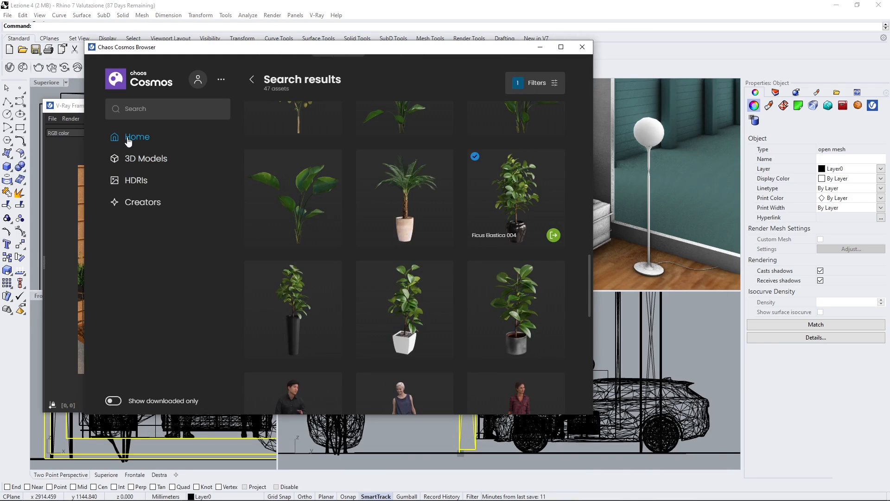
click(145, 110)
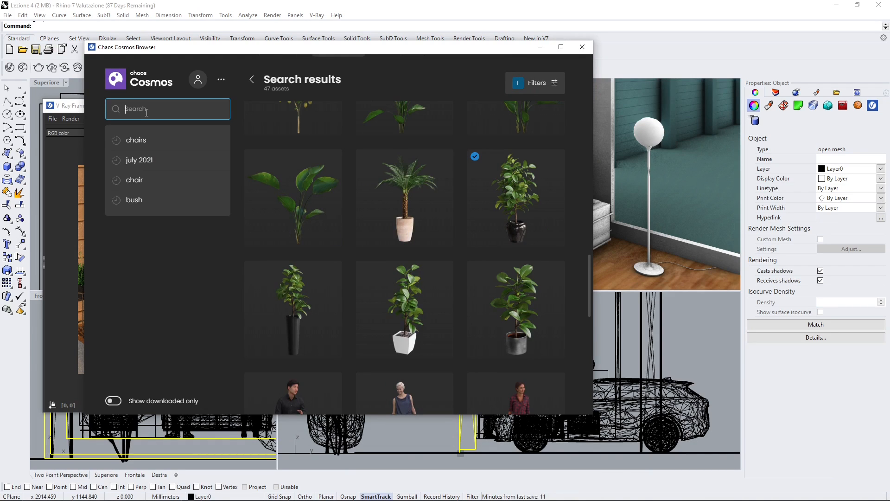
text(table)
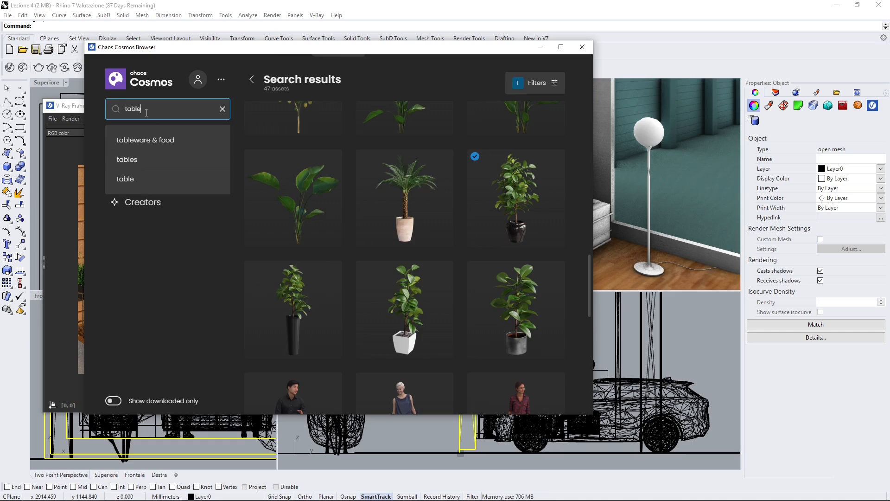
Step: Find the Table Dining 009 asset with the crossed black legs among the search results and download it
scroll(427, 264, down, 4)
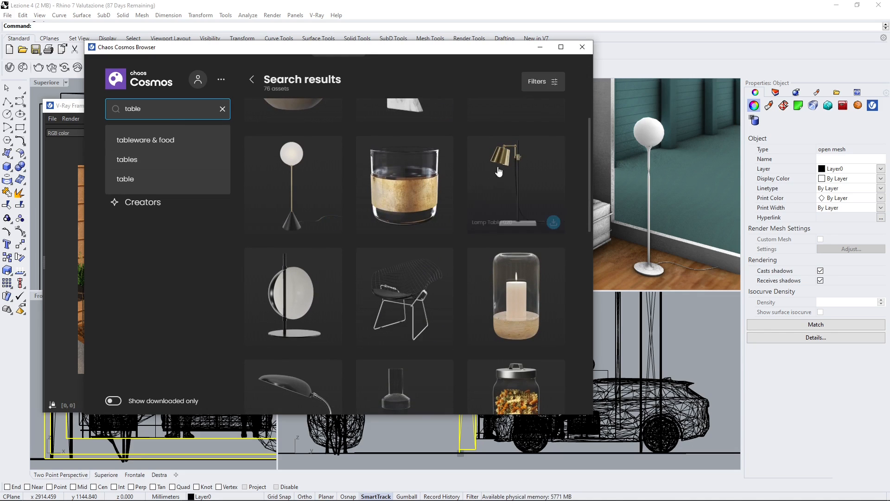
scroll(487, 310, down, 1)
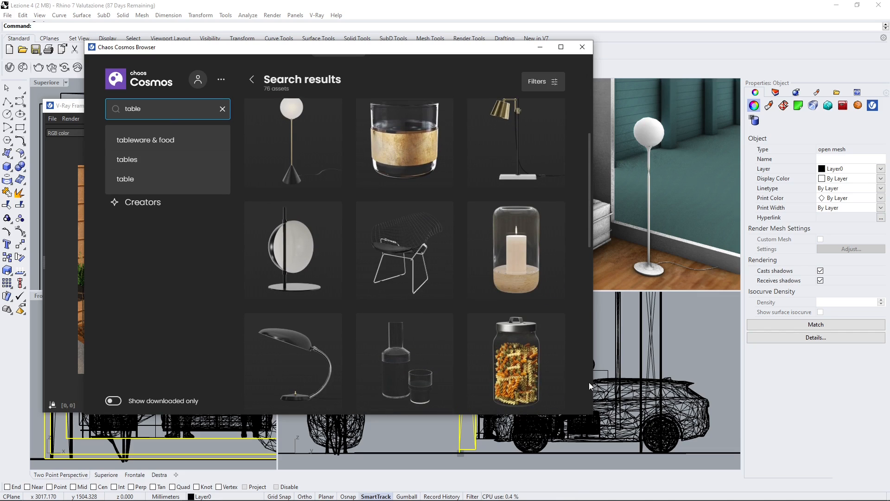
drag(595, 381, 678, 381)
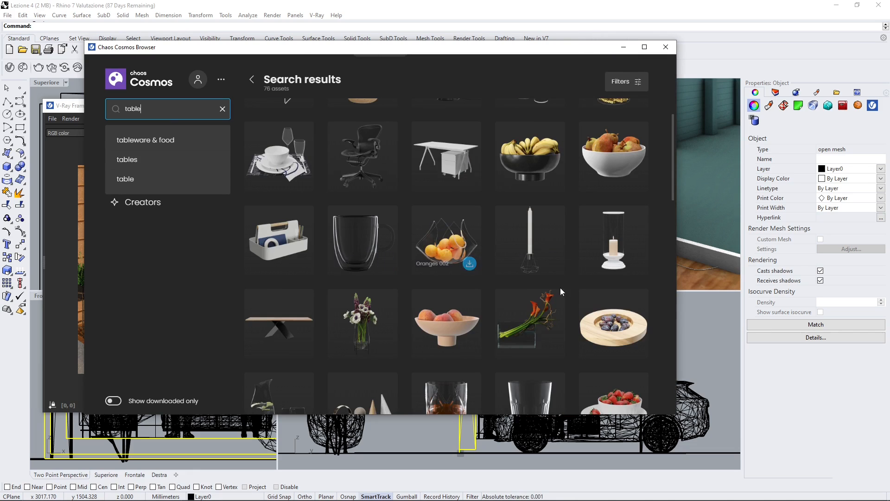
scroll(468, 309, down, 1)
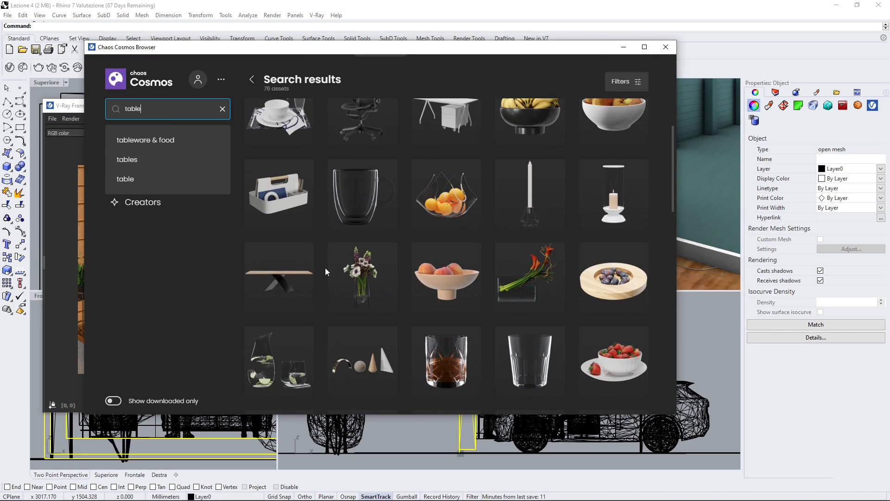
scroll(326, 272, down, 1)
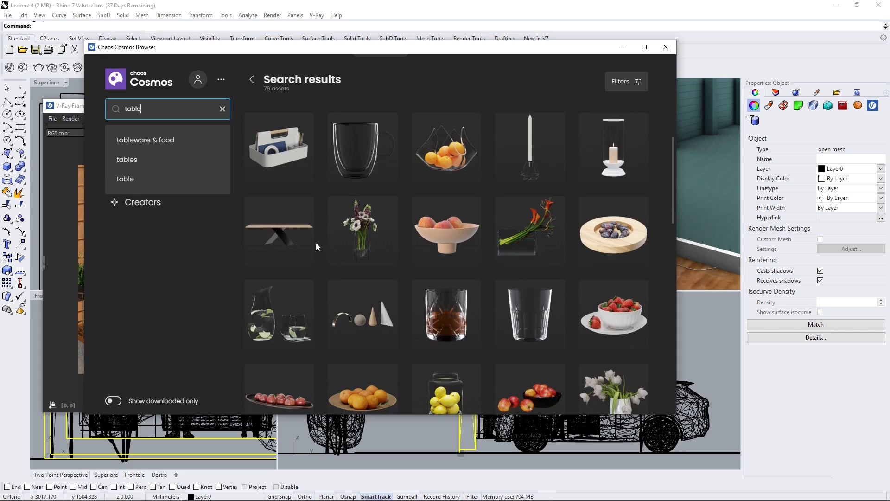
click(302, 255)
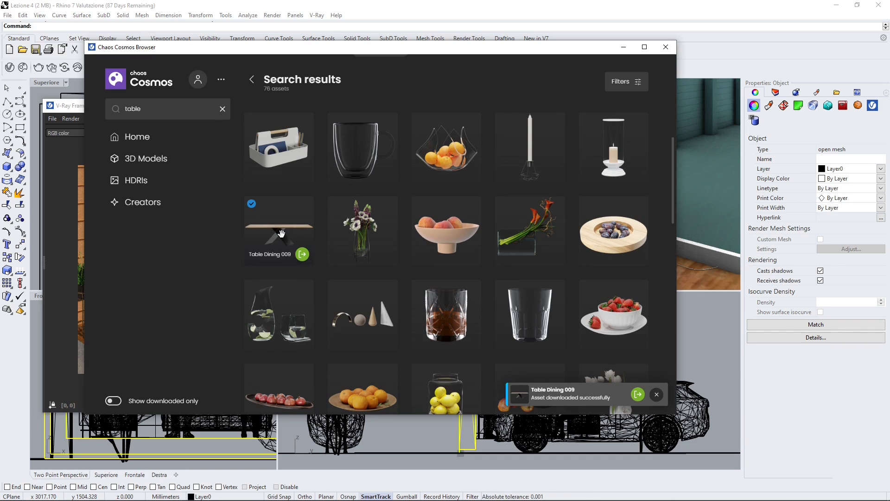
Step: Open the Table Dining 009 asset's detail page and expand its full list of tags
drag(345, 71, 229, 88)
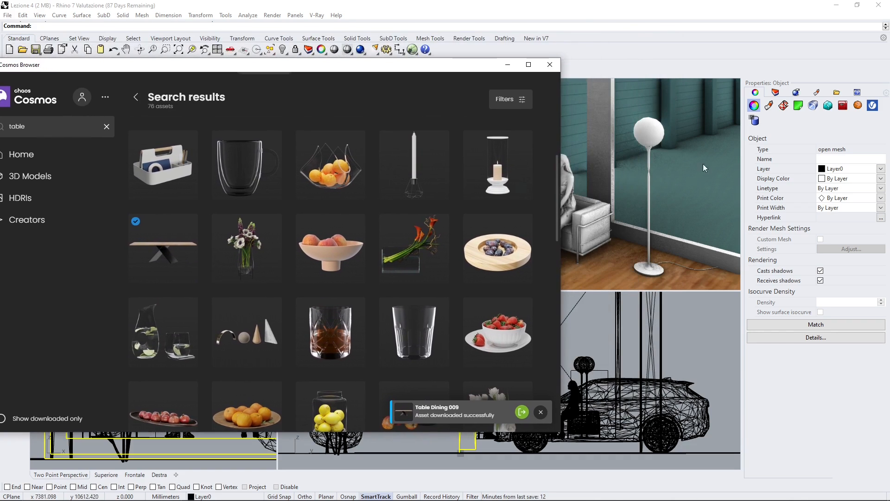
drag(430, 70, 544, 34)
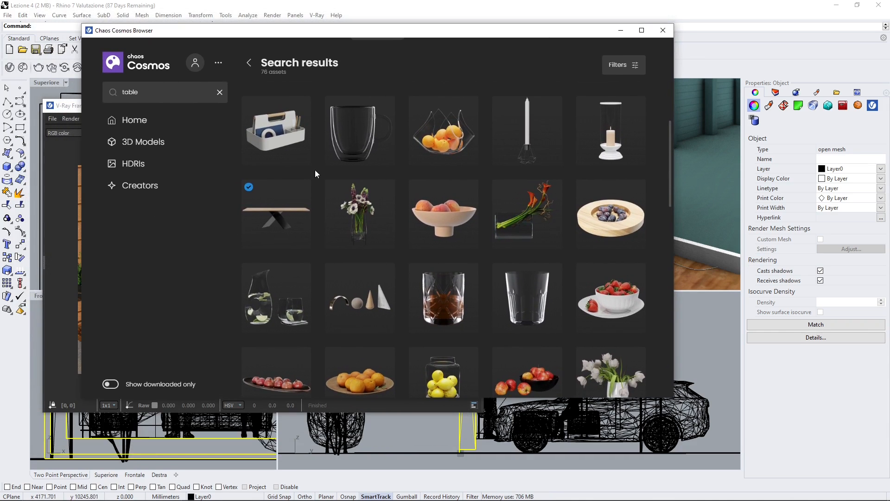
mouse_move(269, 224)
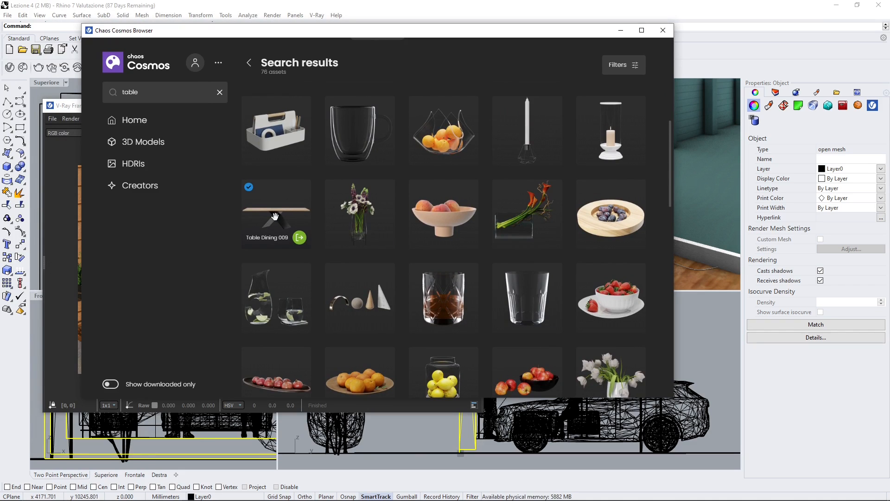
scroll(273, 213, down, 1)
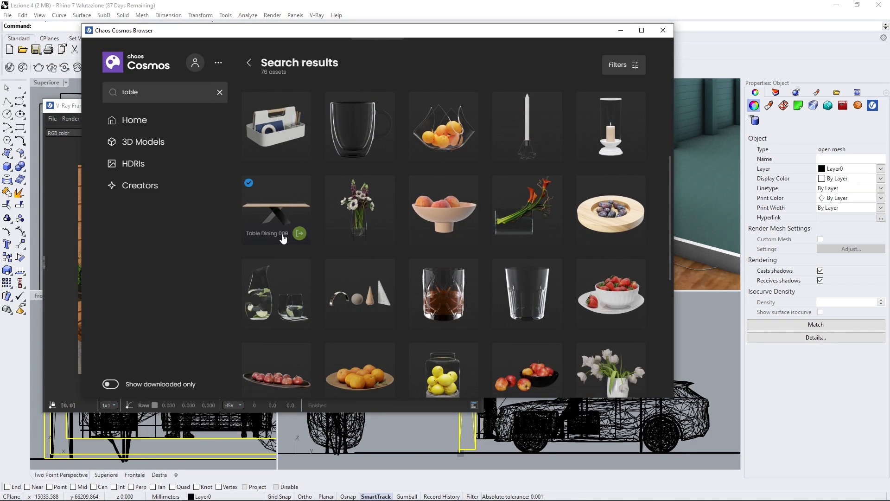
click(272, 209)
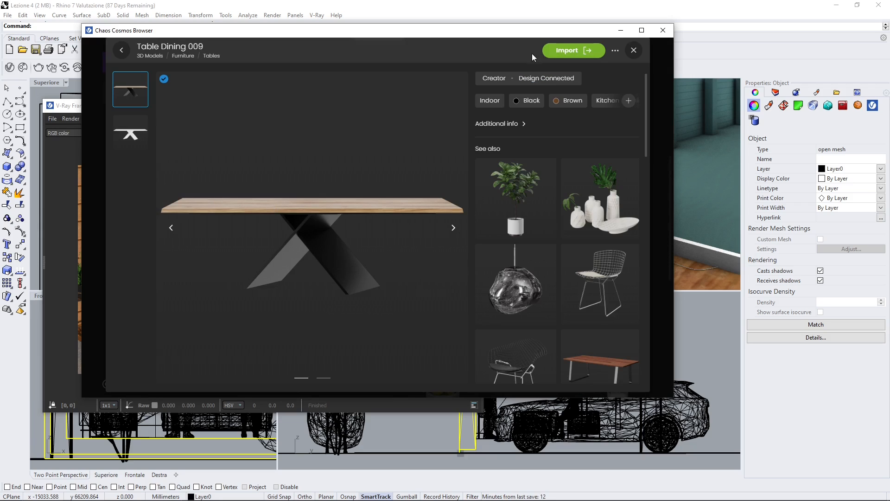
click(618, 101)
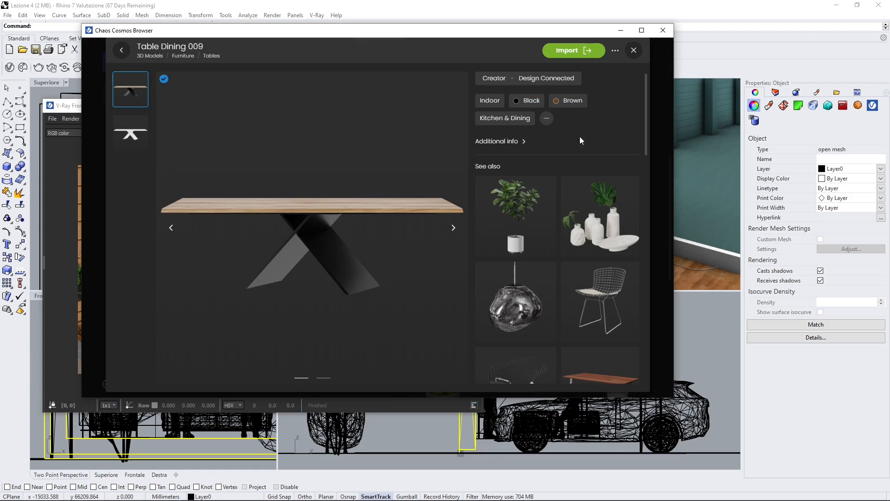
Step: Expand the Table Dining 009 asset's additional info, browse its related assets and compare its white untextured preview with the textured one
click(501, 141)
drag(617, 155, 640, 155)
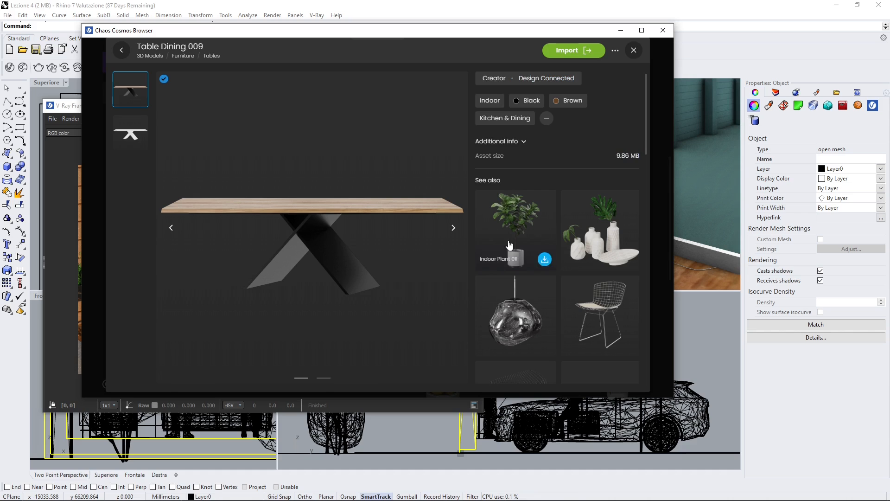
scroll(540, 254, down, 5)
scroll(567, 284, down, 12)
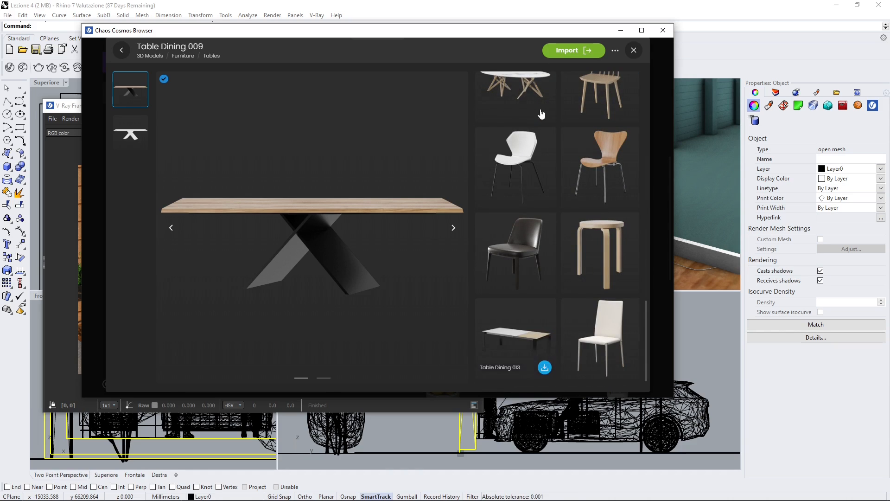
click(130, 134)
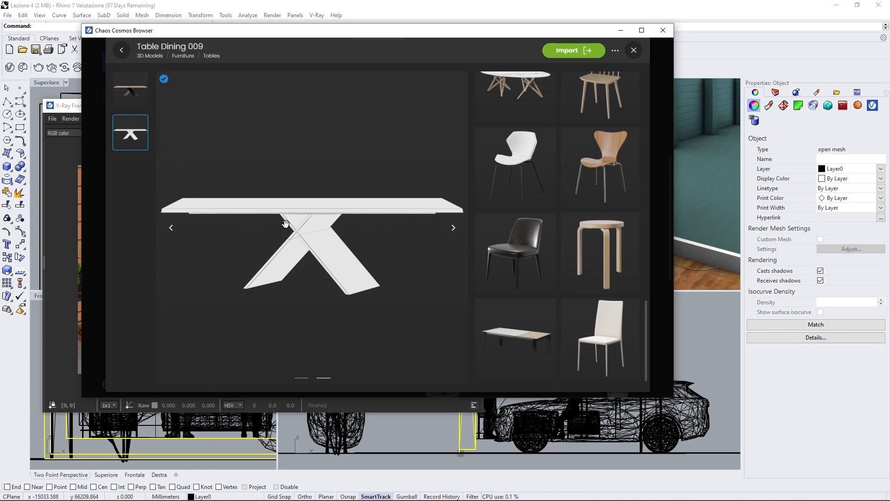
click(144, 106)
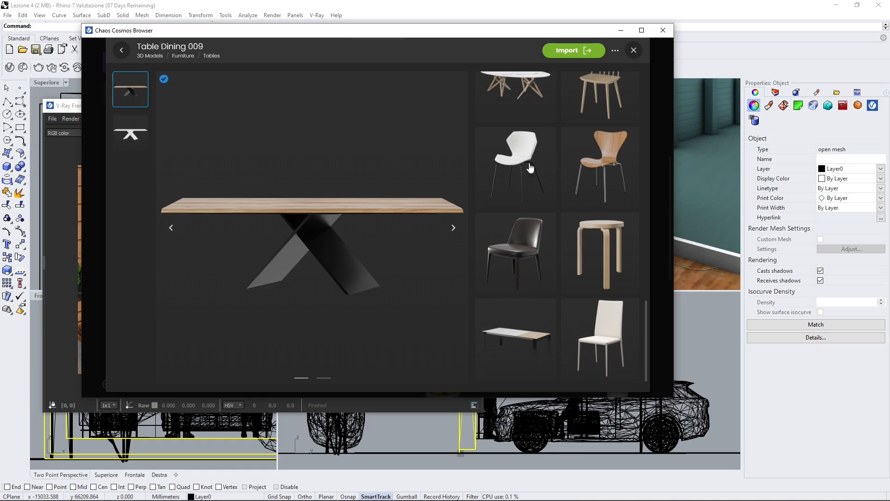
Step: Import Table Dining 009 and place it in front of the sofas in the Superiore view, minimizing the windows that cover the viewports
click(574, 51)
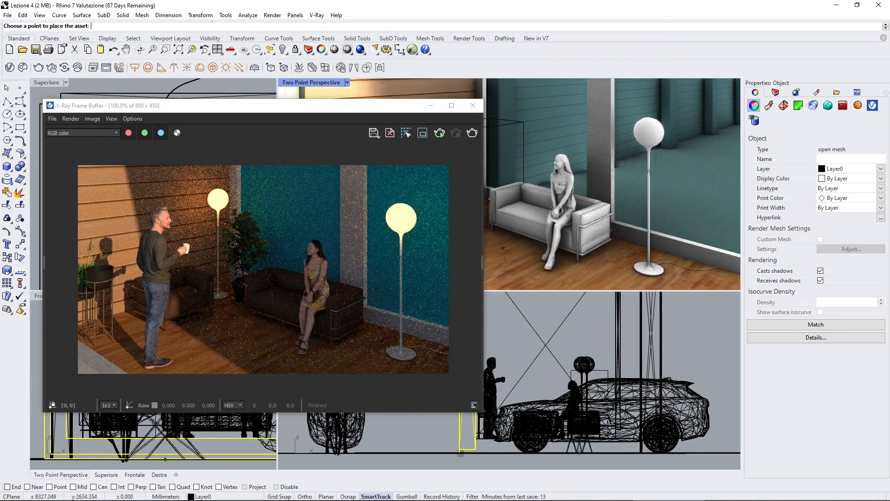
click(430, 106)
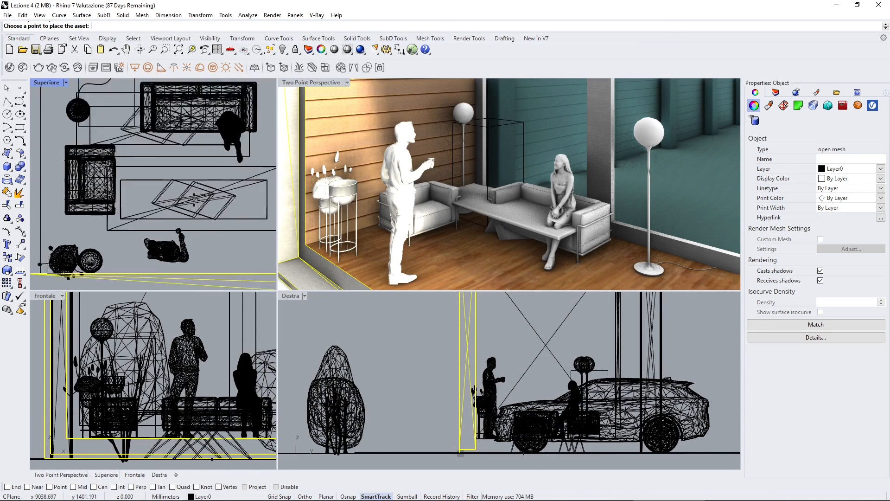
scroll(193, 199, up, 3)
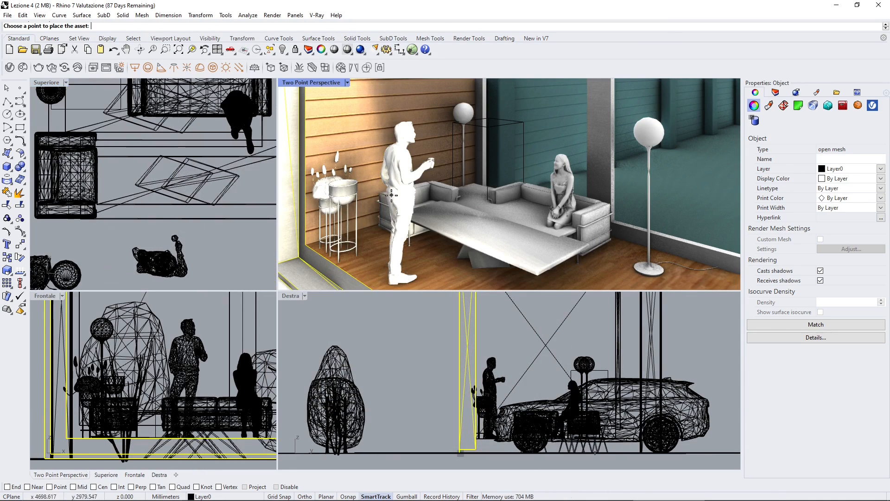
click(6, 88)
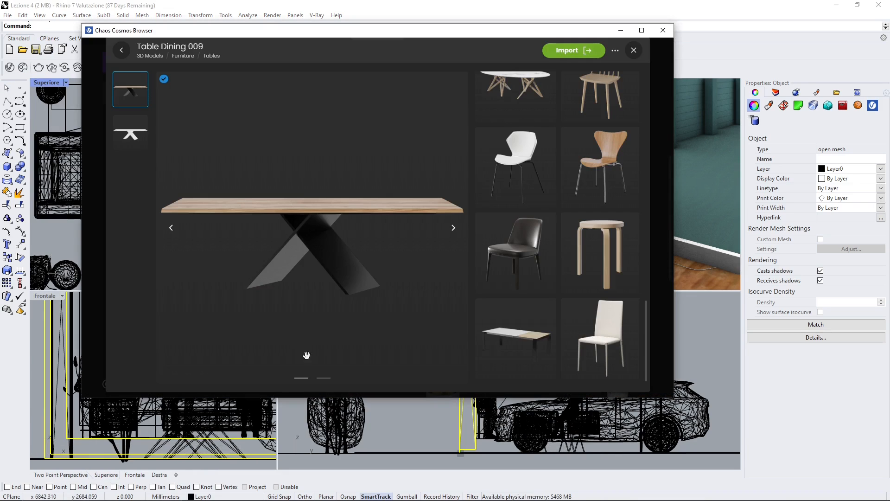
click(622, 30)
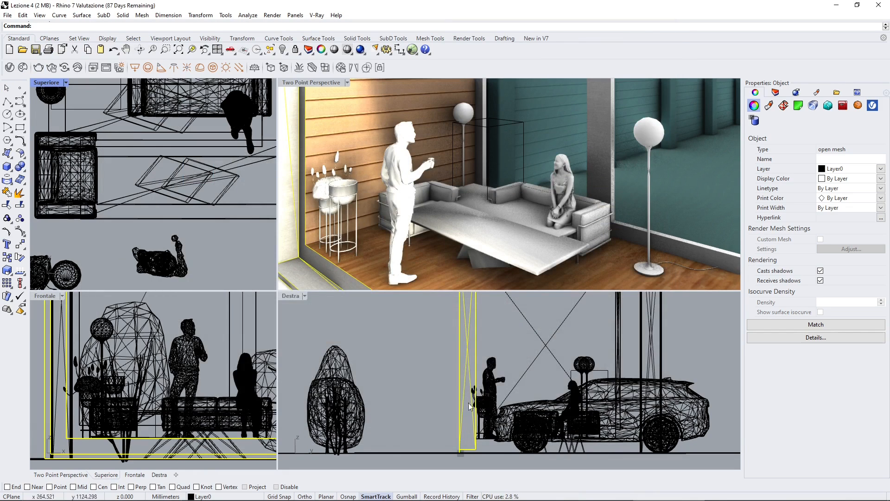
Step: Select the placed table and raise it in the Destra view so its legs rest on the lounge floor
scroll(467, 366, down, 4)
click(471, 281)
click(480, 237)
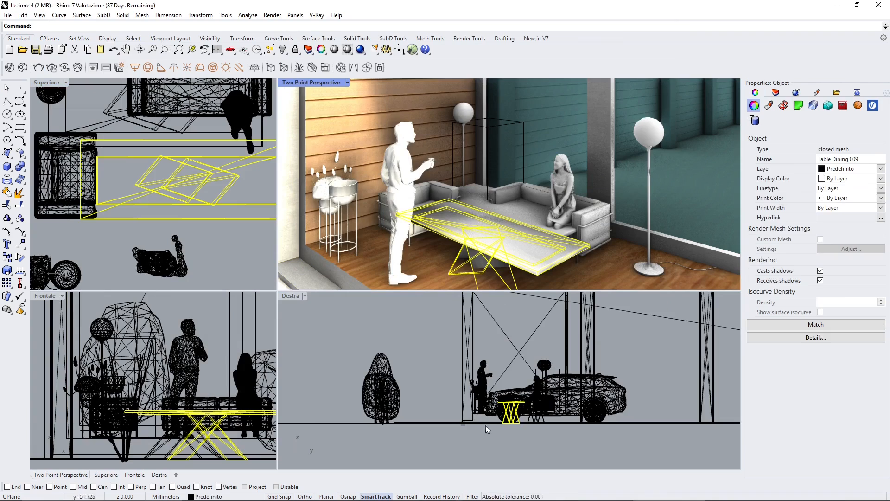
scroll(518, 418, up, 5)
drag(508, 396, 513, 349)
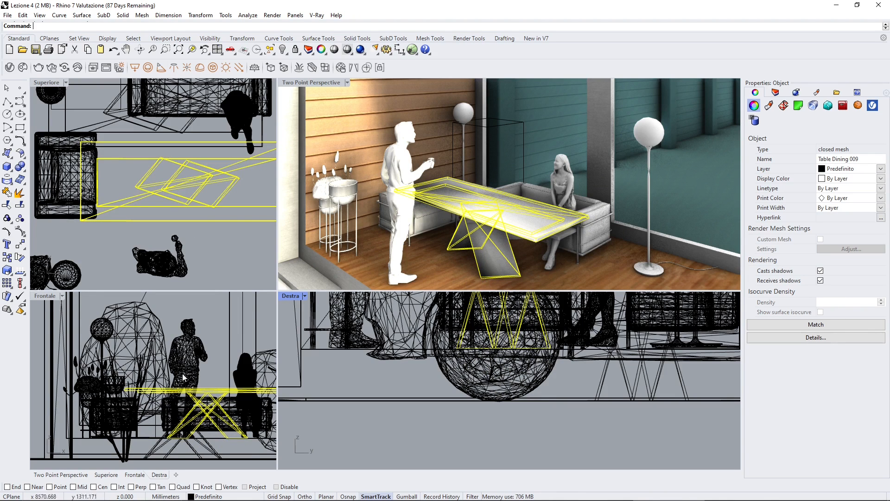
scroll(143, 427, up, 8)
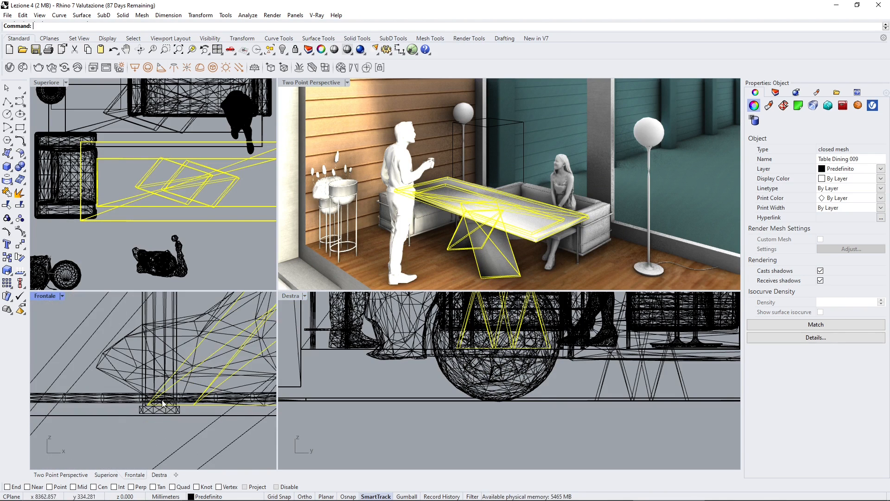
scroll(104, 387, down, 3)
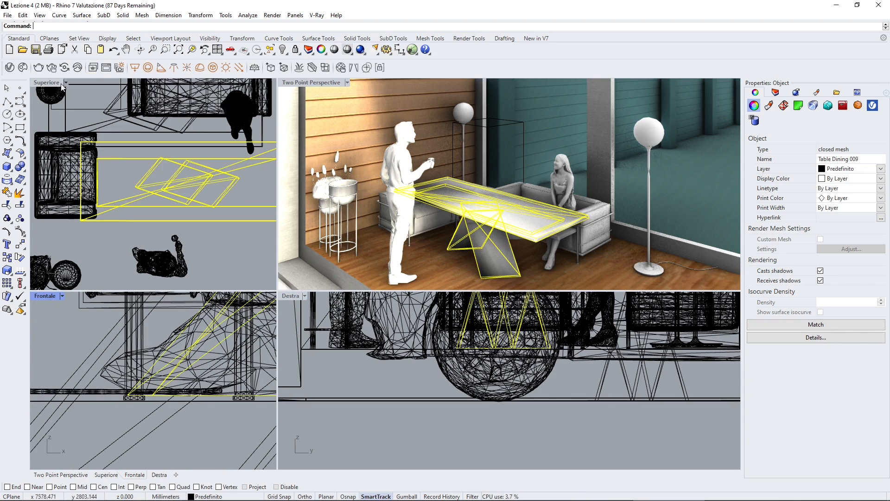
Step: Scale the table down uniformly about its centre to roughly half size with two reference points in the Superiore view, then deselect it
click(20, 257)
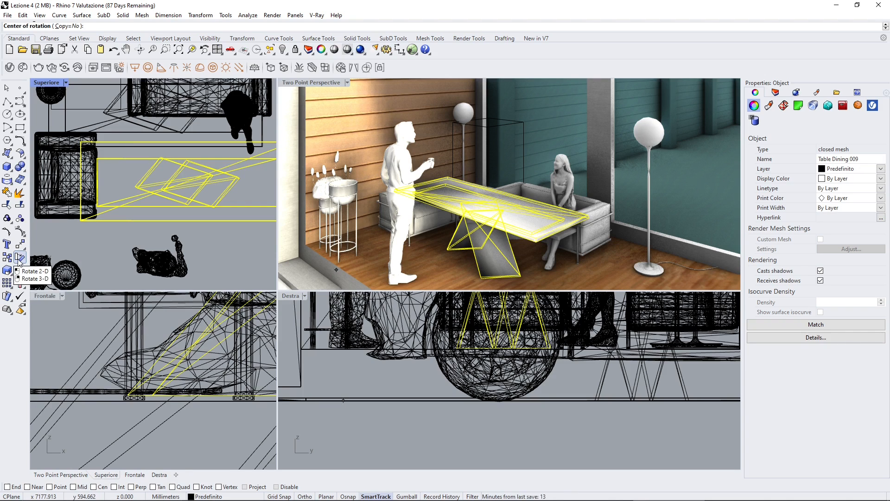
click(8, 270)
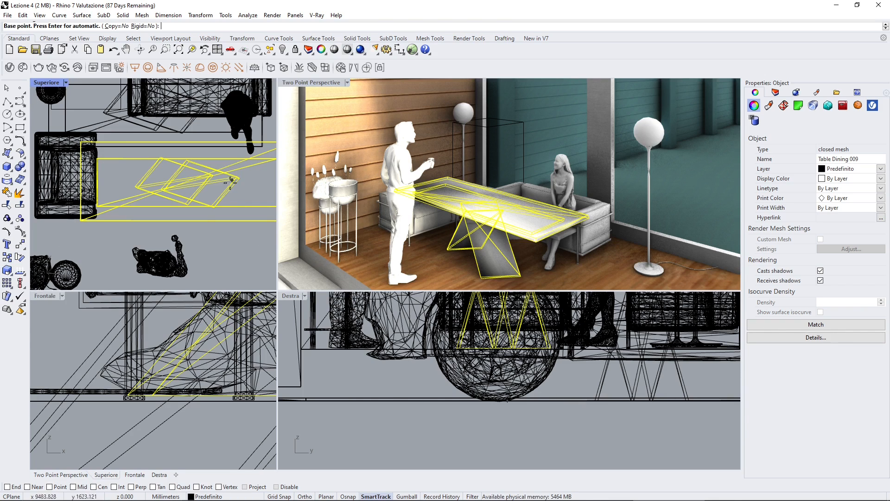
scroll(194, 183, up, 5)
click(192, 177)
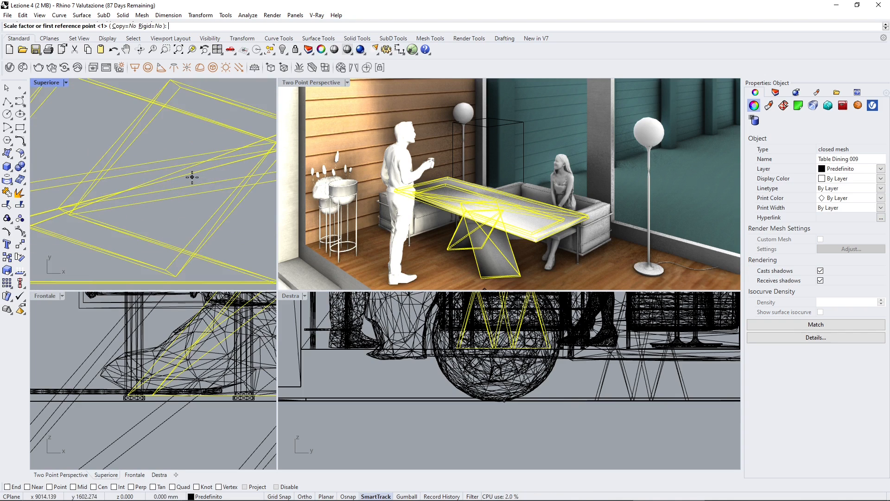
scroll(184, 213, down, 4)
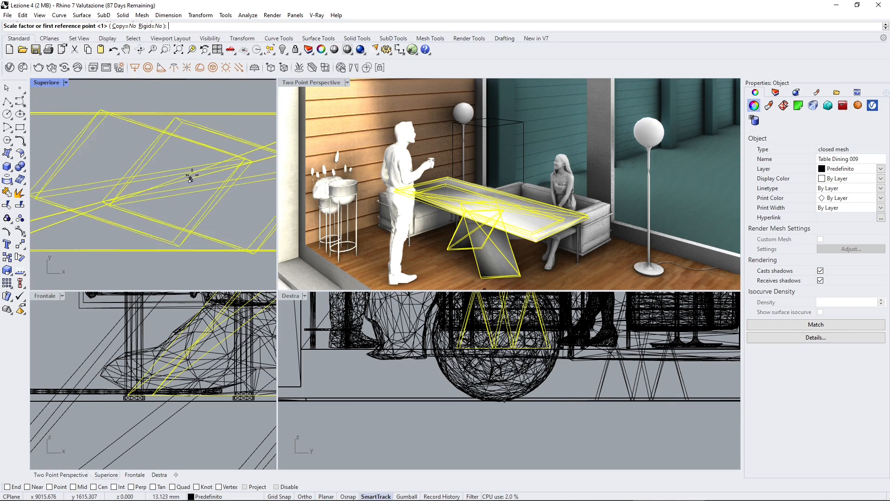
click(195, 238)
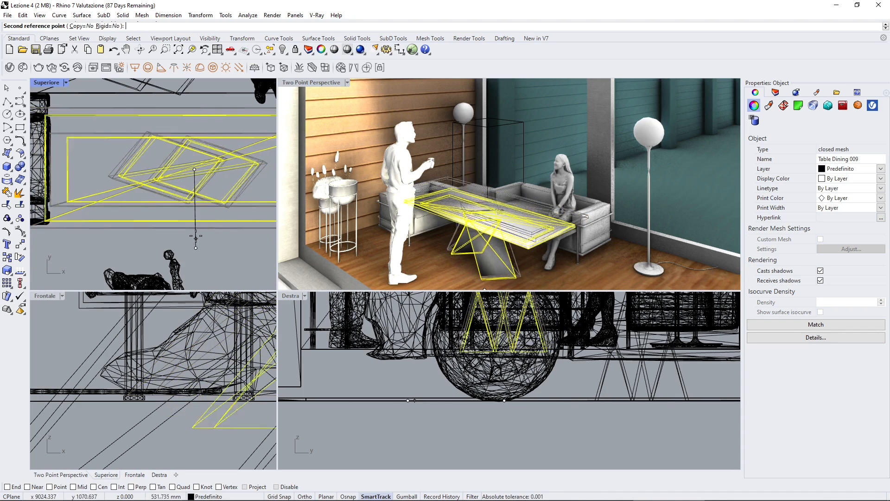
click(201, 213)
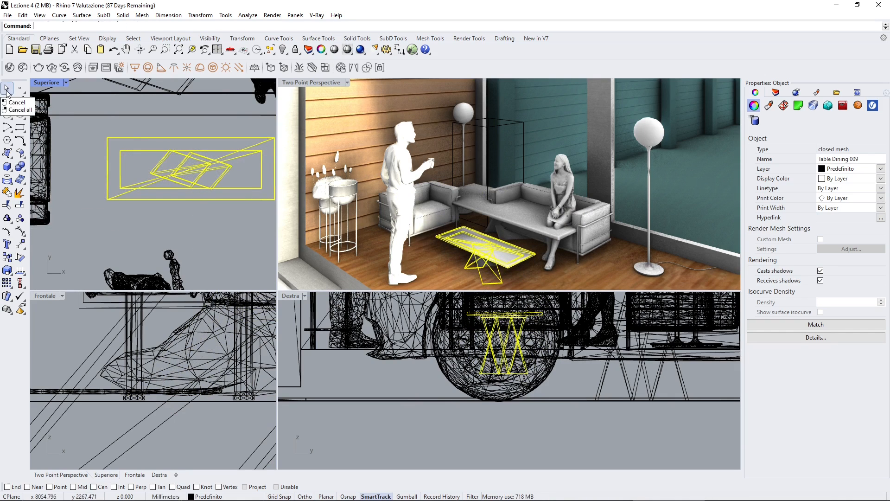
key(Escape)
Step: Delete the other full-size dining table standing between the sofas and the scaled table
click(509, 218)
click(513, 218)
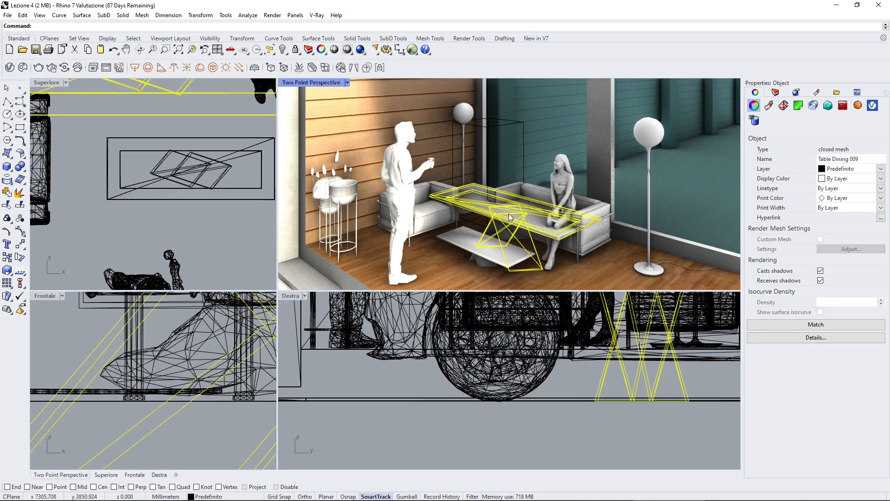
key(Delete)
Step: Move the scaled table up in the Destra view so its legs rest on the lounge floor, and deselect it
key(ctrl+z)
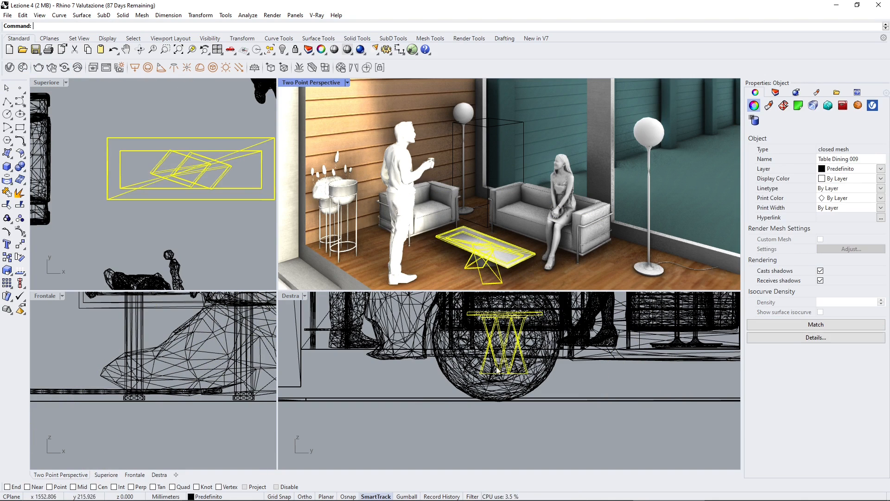
drag(497, 373, 496, 349)
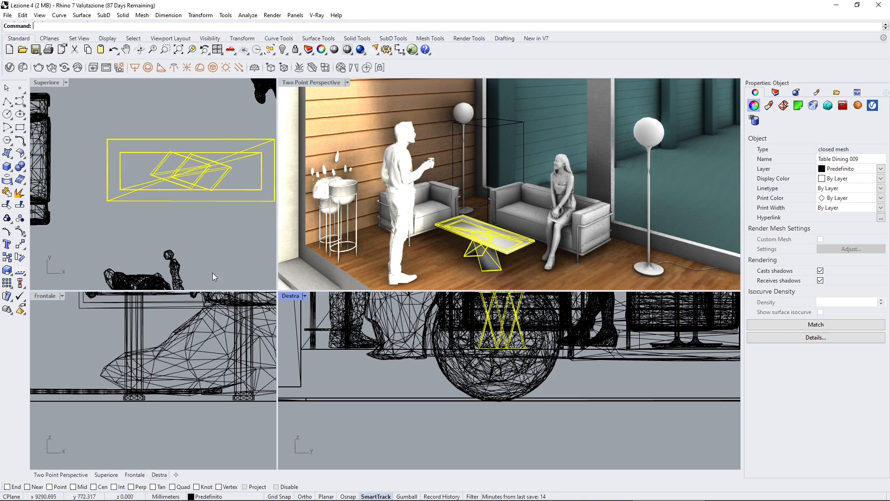
click(223, 242)
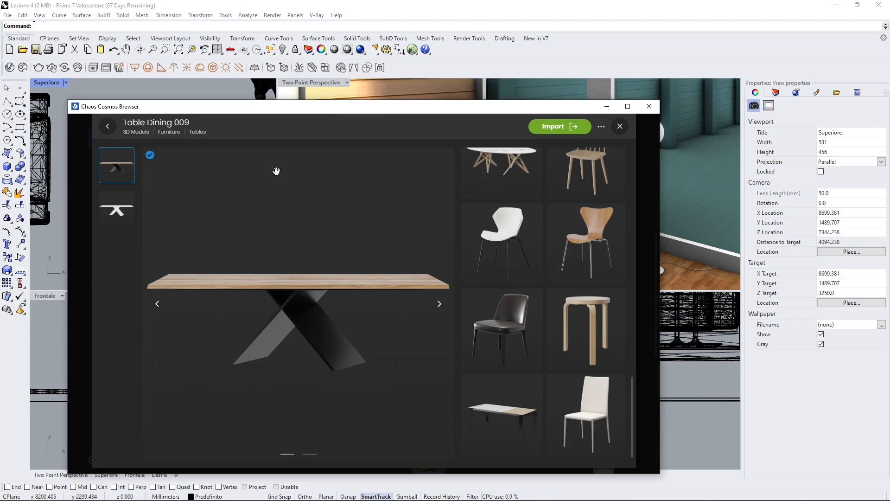
Step: Leave the table's detail page in the Chaos Cosmos browser and browse the Vehicles category of the 3D models
click(111, 127)
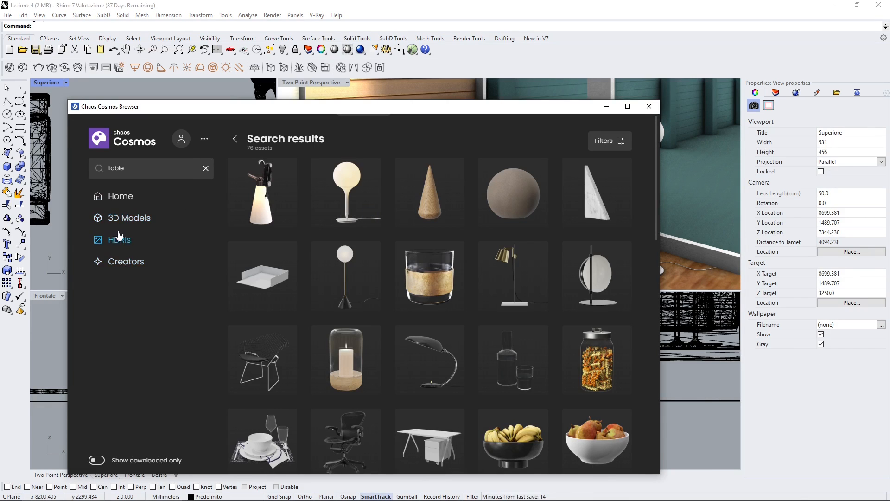
click(141, 219)
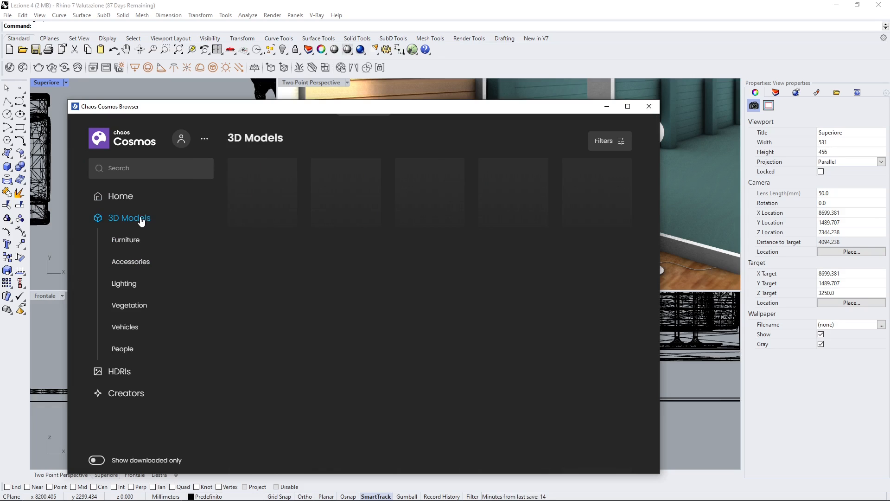
click(132, 329)
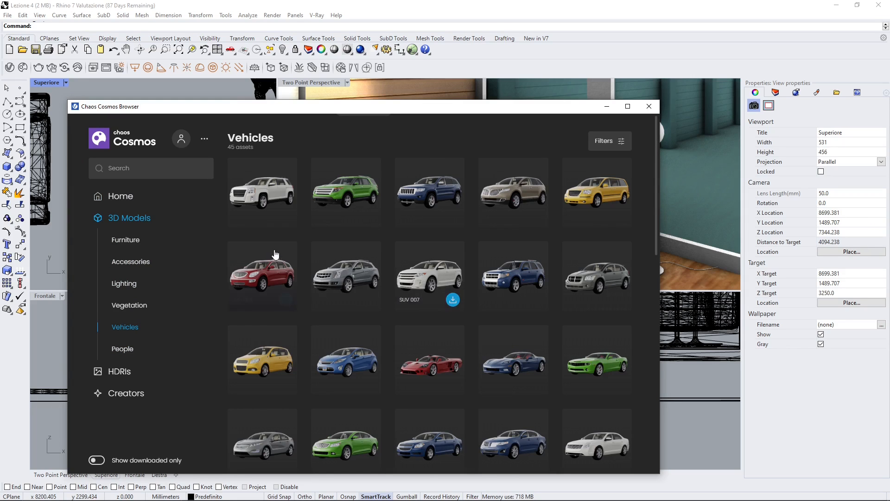
scroll(362, 292, down, 3)
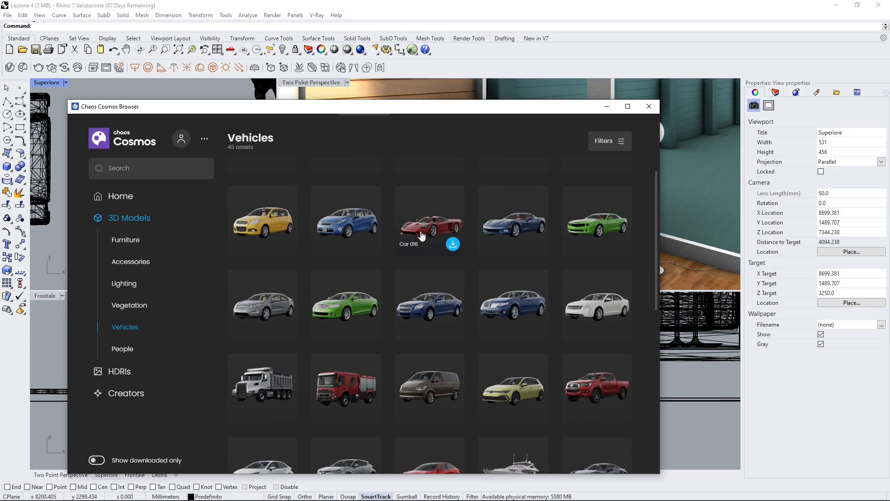
Step: Open the Car 016 detail page, view its front and rear wireframe previews, and return to the vehicle list
click(421, 233)
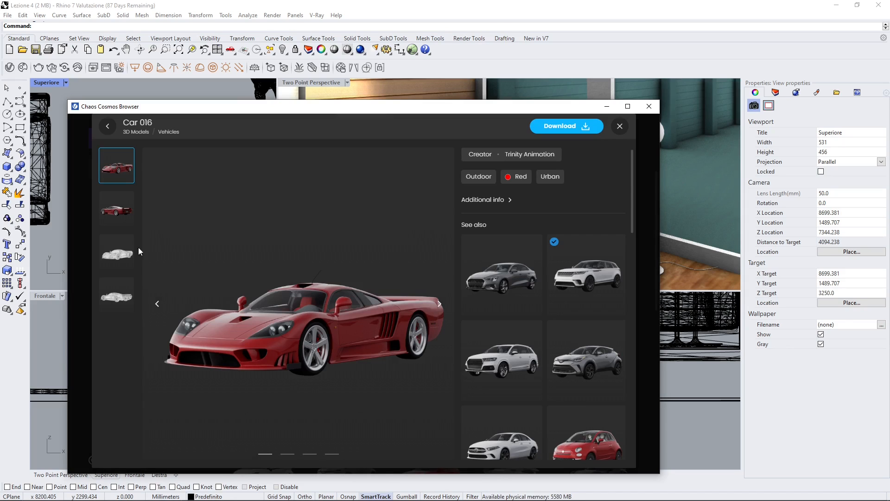
click(117, 253)
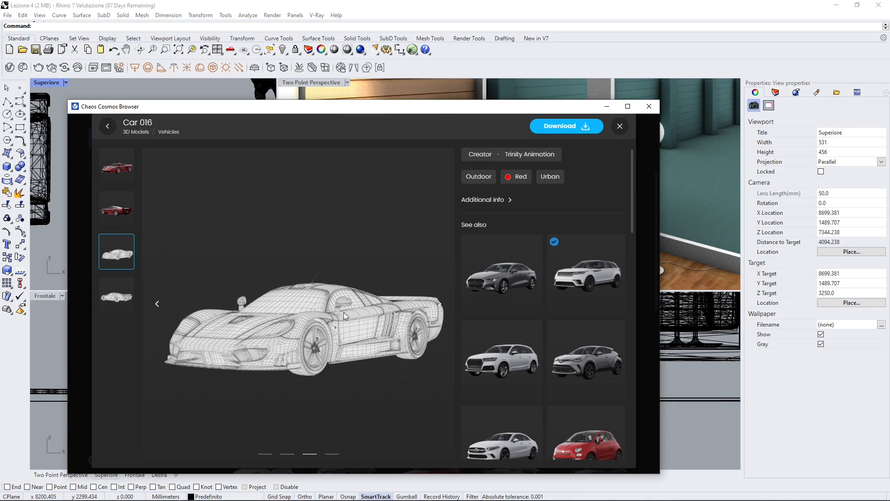
click(116, 295)
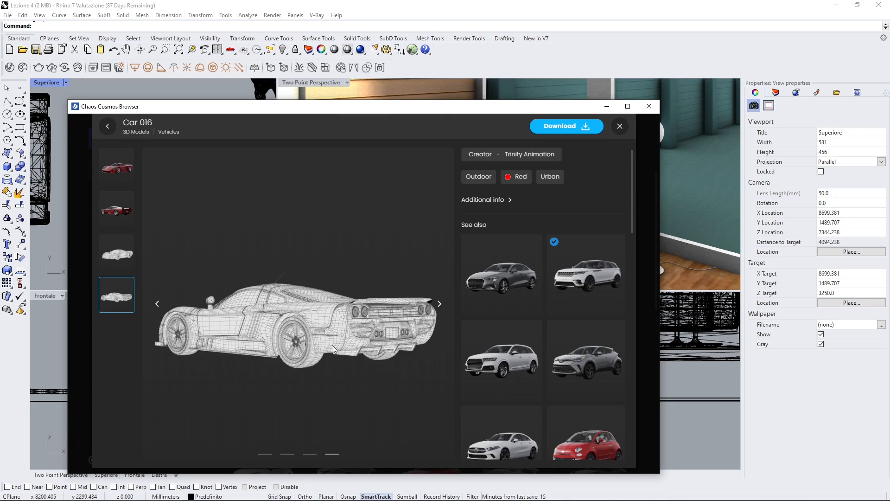
click(108, 128)
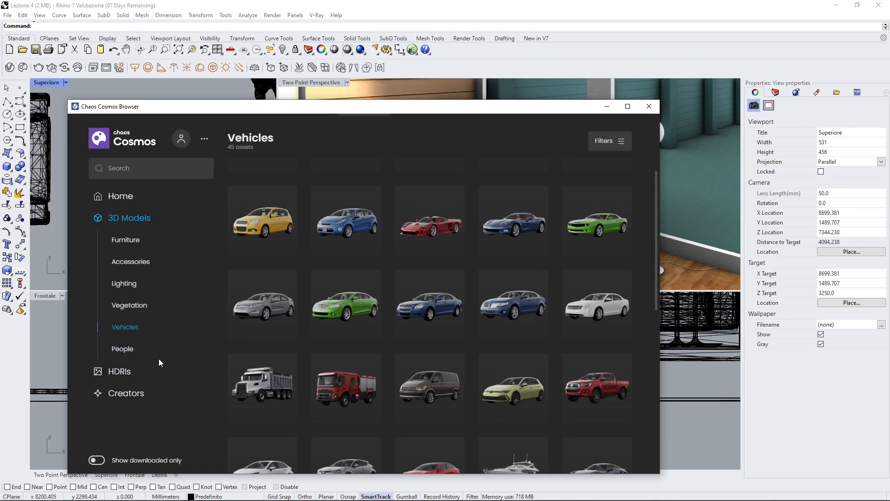
Step: Return to all 3D models, reposition the Cosmos browser window, and browse the HDRIs to open the Sunset 024 detail page
click(128, 219)
drag(206, 123, 201, 95)
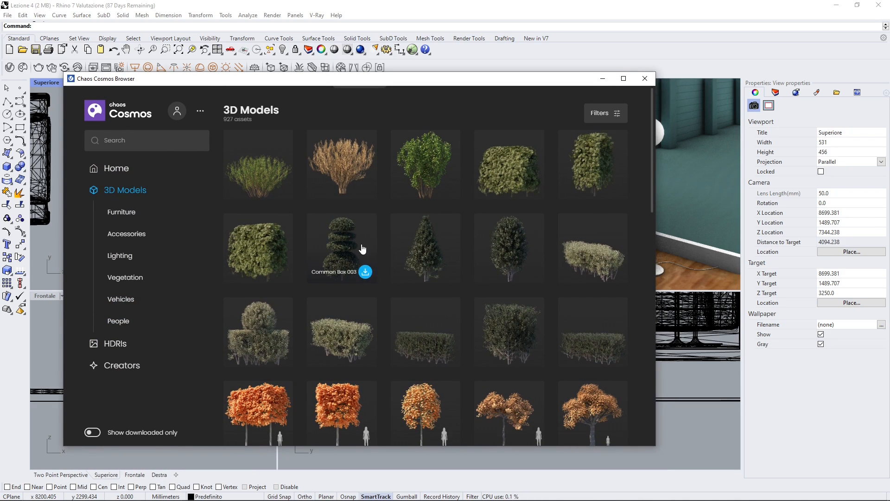
click(116, 344)
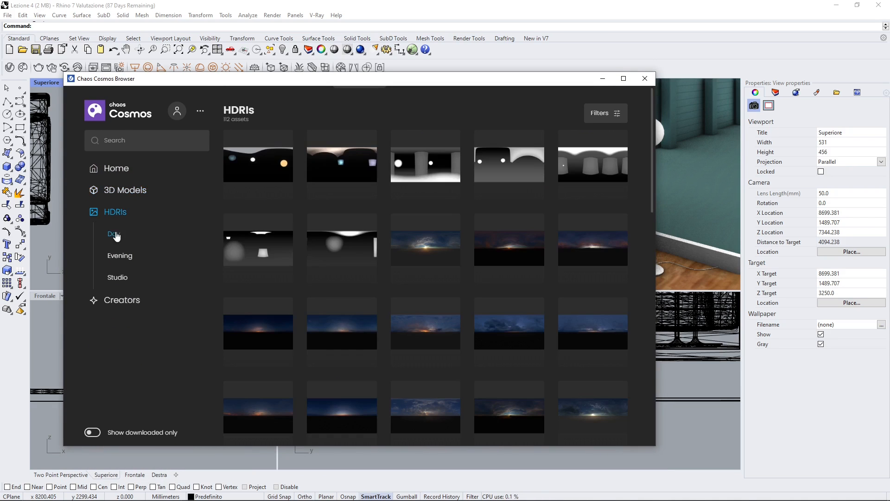
scroll(447, 254, down, 1)
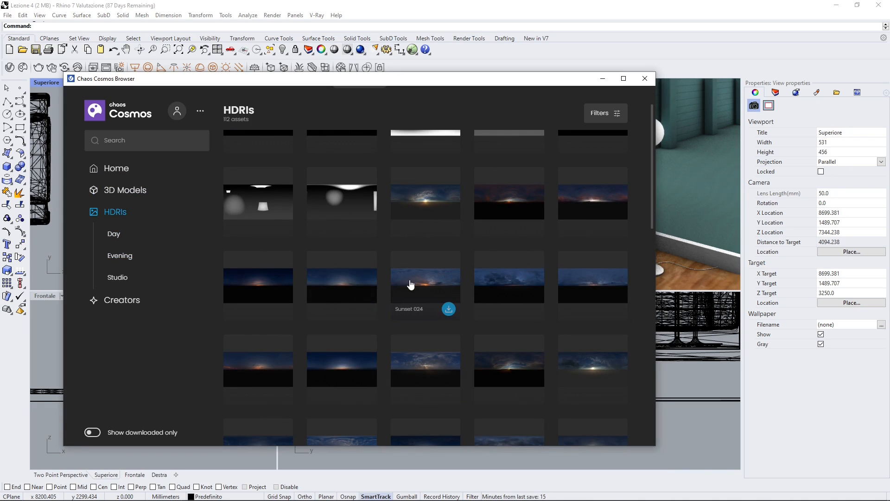
click(427, 287)
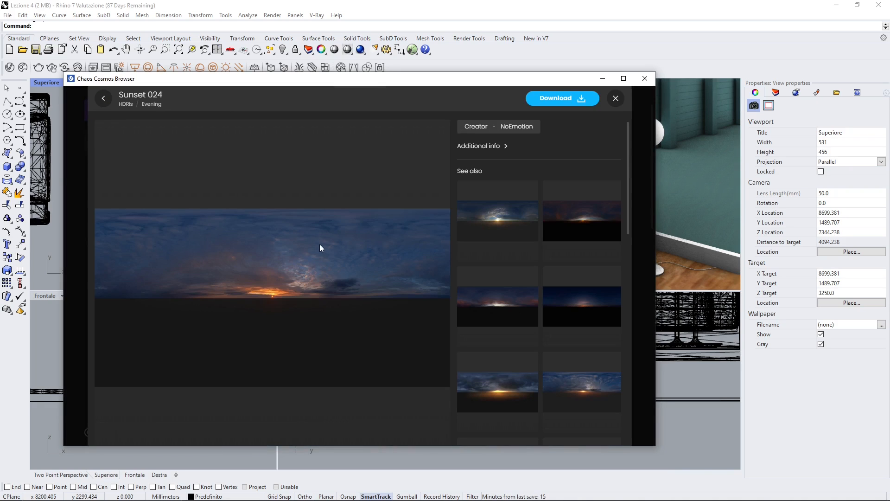
Step: Download the Sunset 024 HDRI and return to the Cosmos home page
click(560, 106)
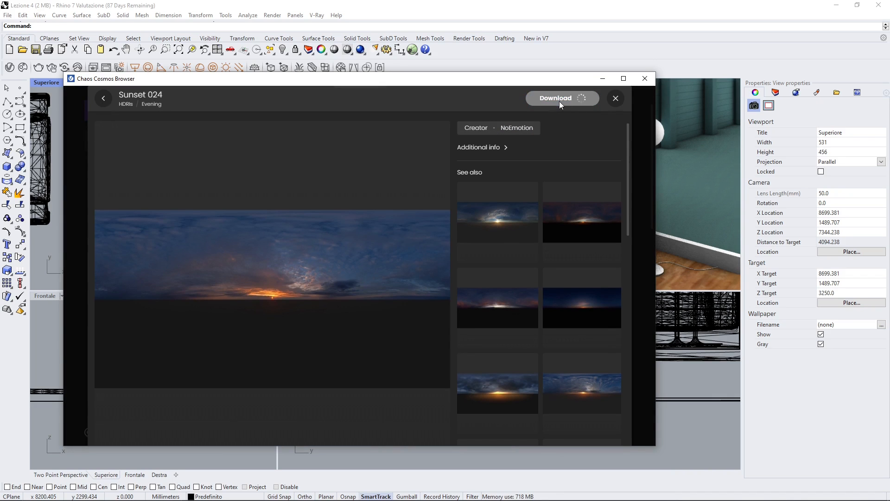
click(104, 99)
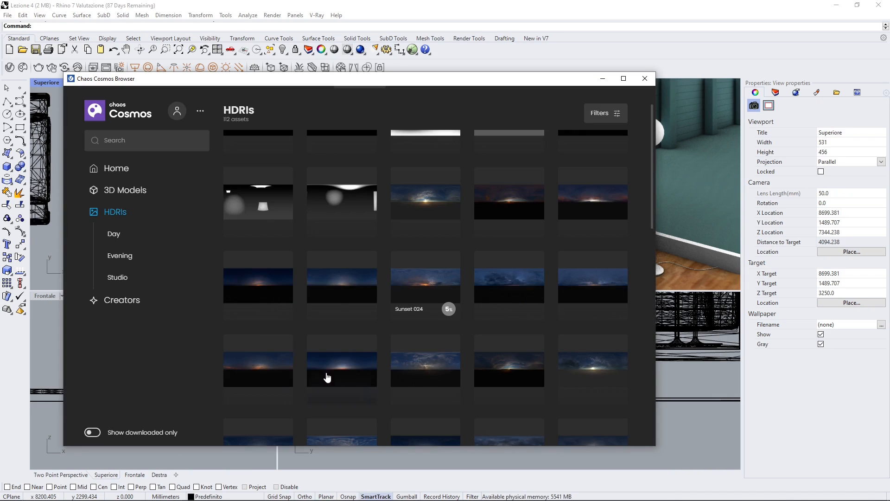
click(121, 170)
Step: Open the Cosmos settings and examine the assets download folder path
click(201, 112)
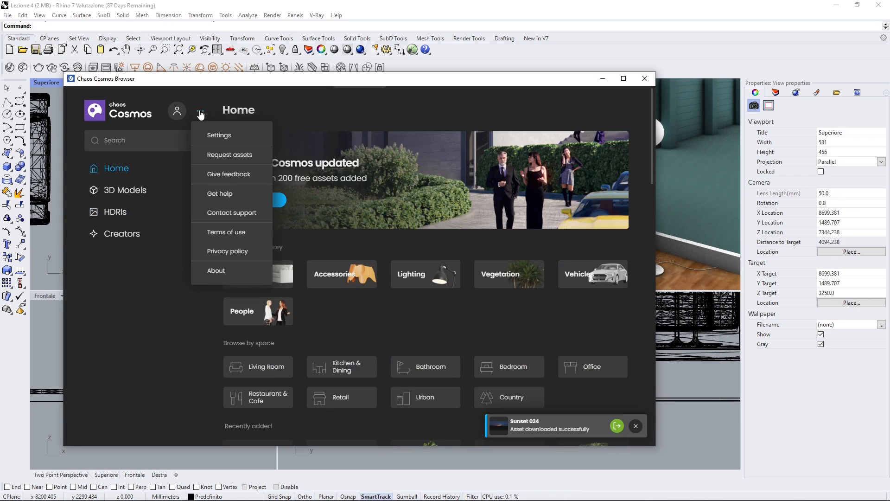
click(218, 135)
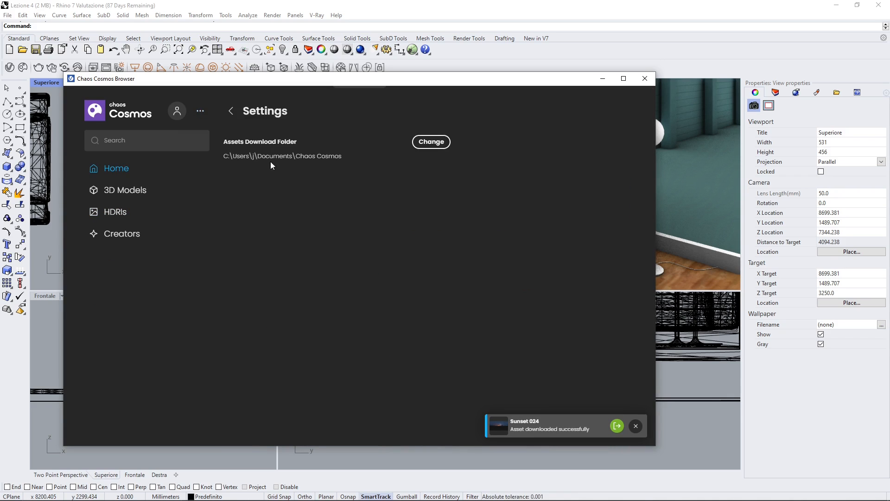
drag(333, 159, 233, 159)
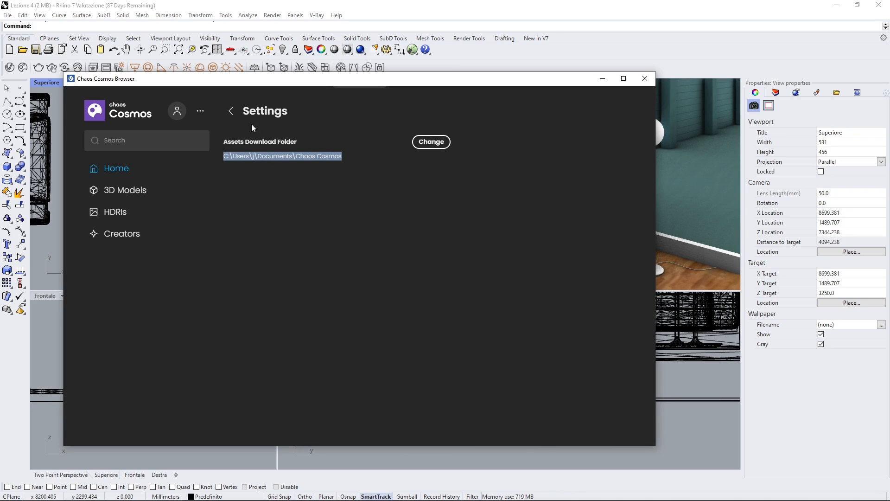
click(205, 111)
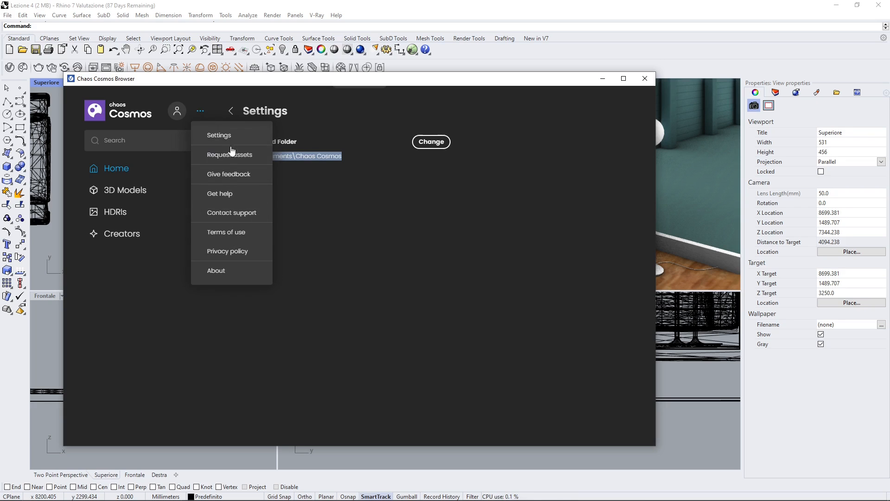
click(331, 251)
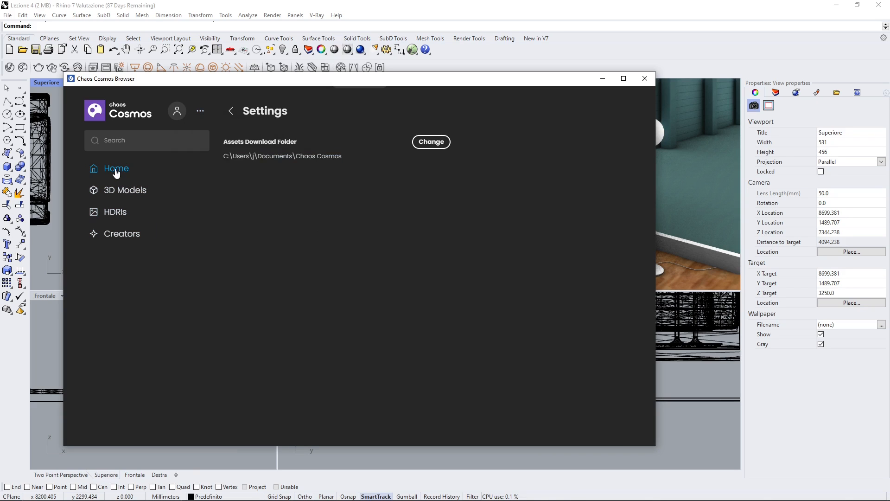
Step: Return to the home page and browse the Accessories category and its Tableware & food subcategory
click(115, 171)
scroll(367, 280, down, 2)
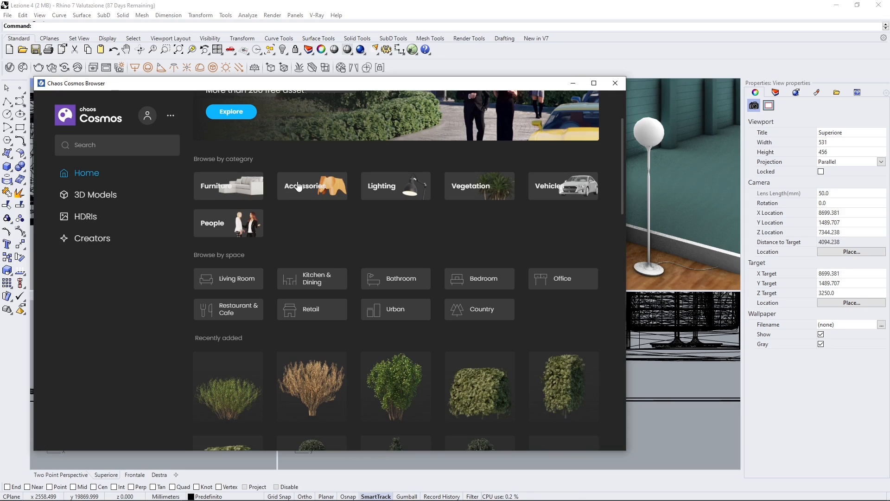
click(298, 186)
scroll(319, 337, down, 5)
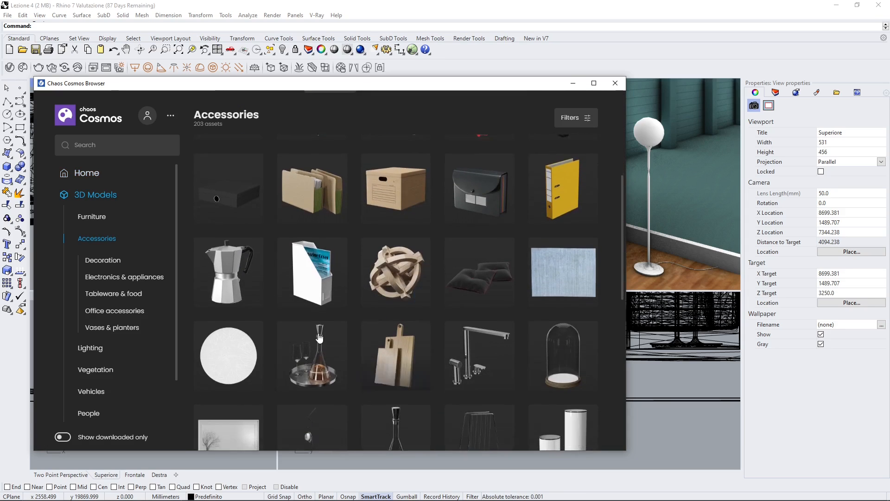
scroll(319, 337, down, 2)
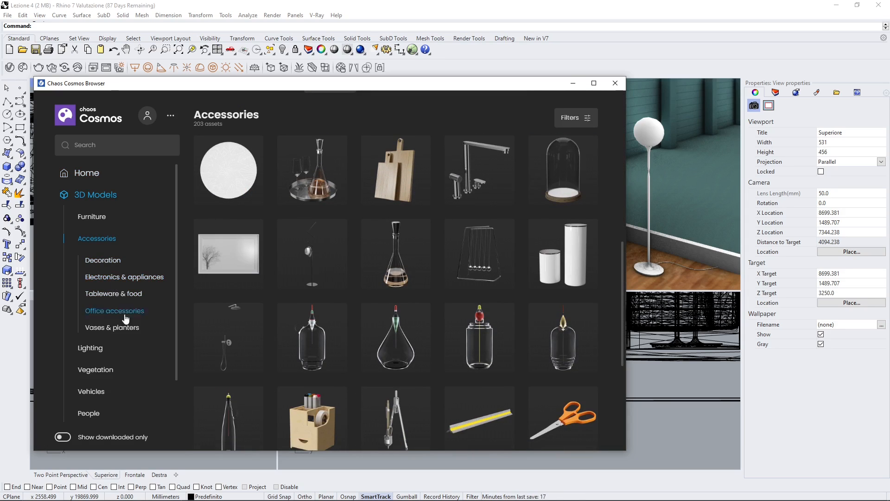
click(115, 294)
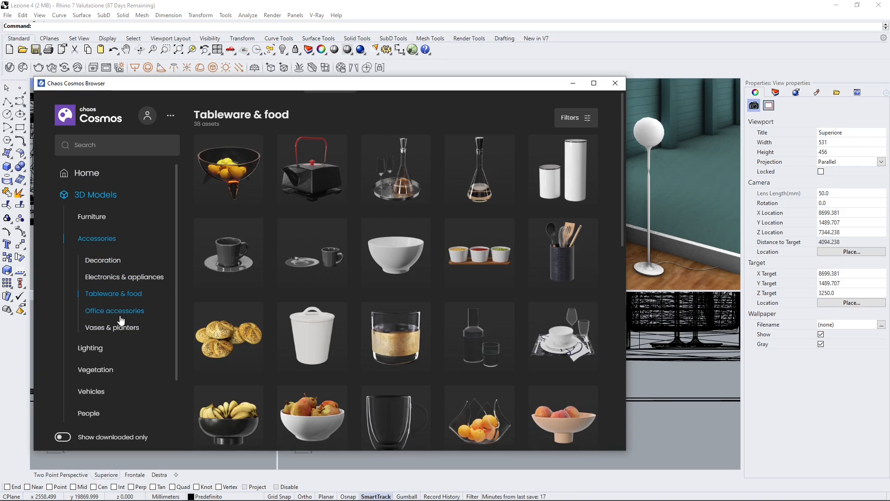
scroll(149, 332, down, 2)
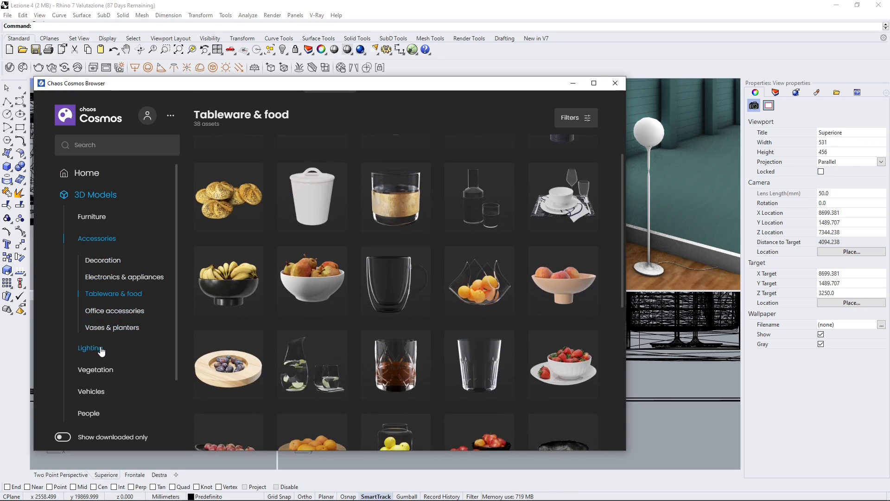
Step: Browse the whole Lighting category of the 3D models, down to the end of the list
click(90, 348)
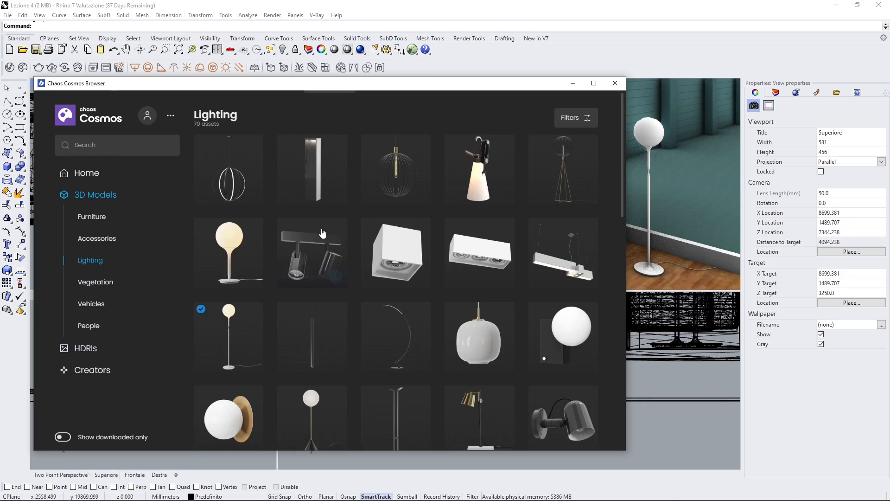
scroll(408, 227, down, 3)
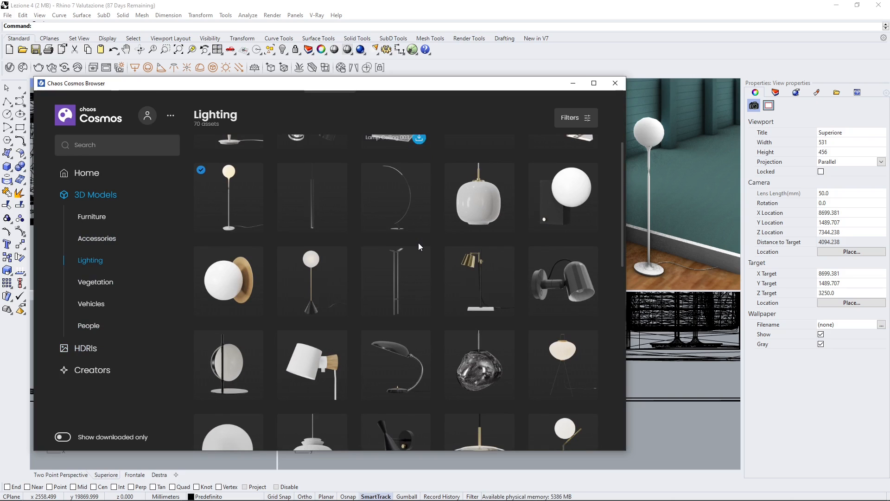
mouse_move(222, 266)
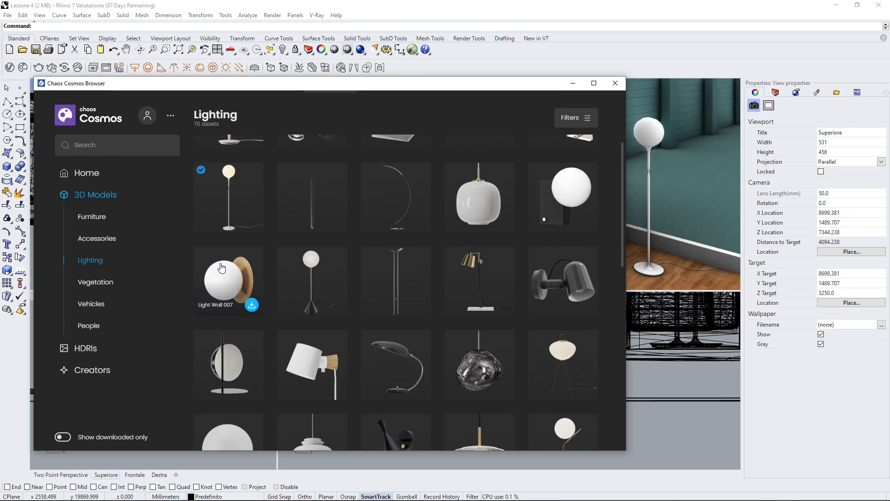
scroll(417, 287, down, 7)
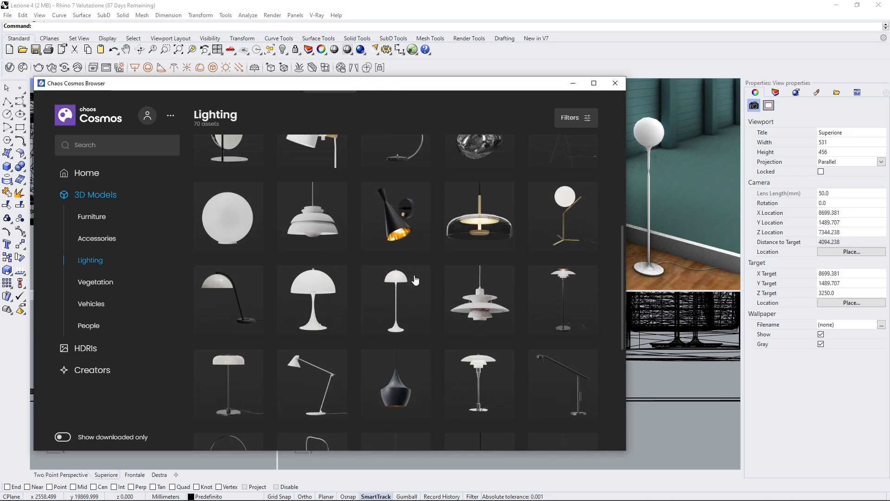
scroll(482, 291, down, 10)
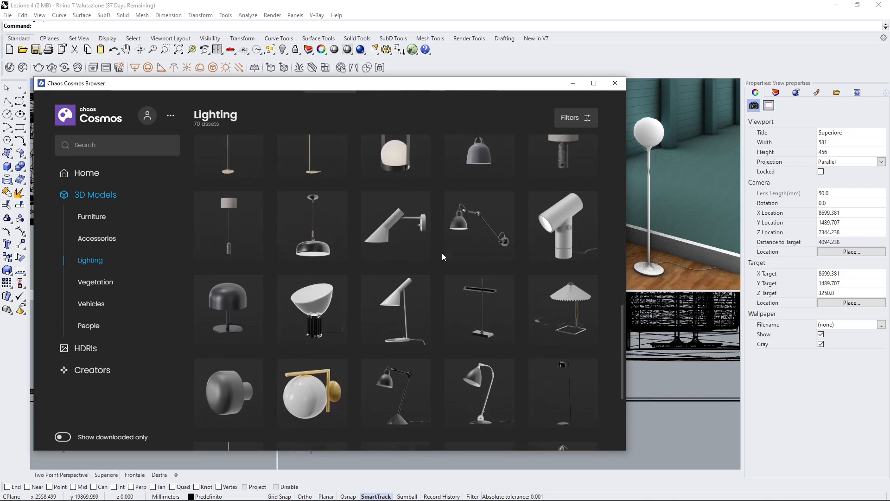
scroll(442, 256, down, 1)
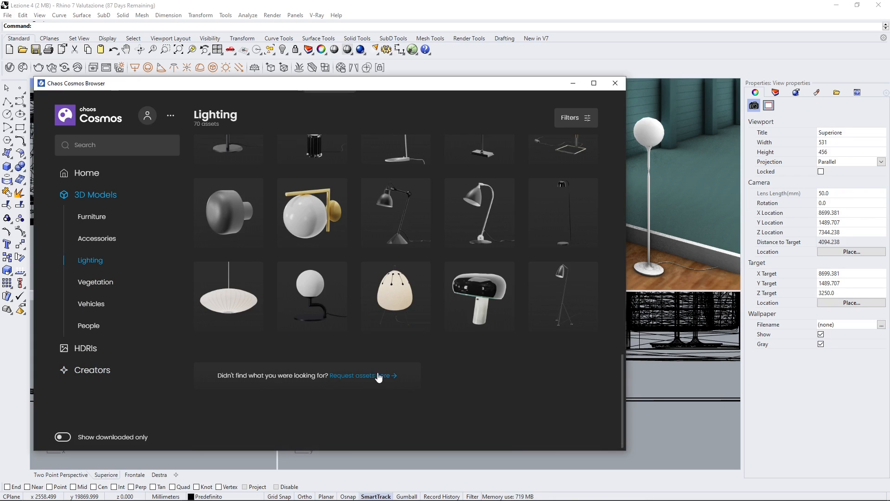
Step: Open the Vegetation category and look over its plant models and subcategories
click(103, 283)
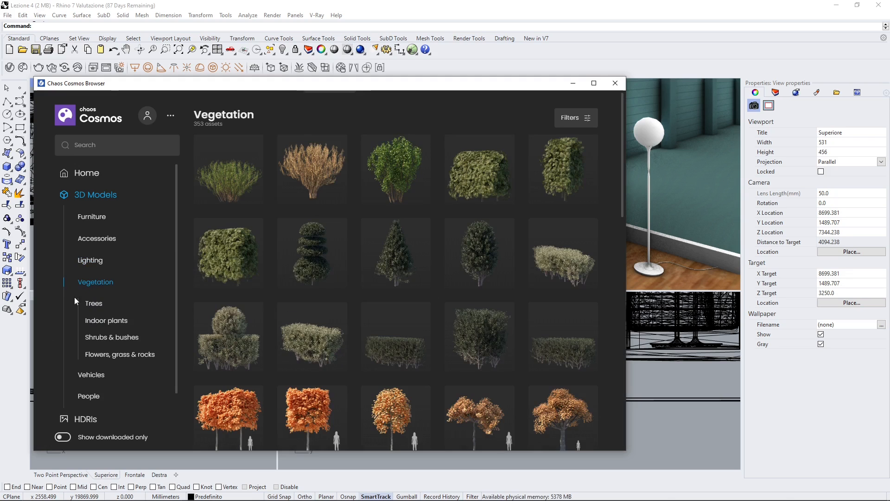
scroll(122, 339, down, 1)
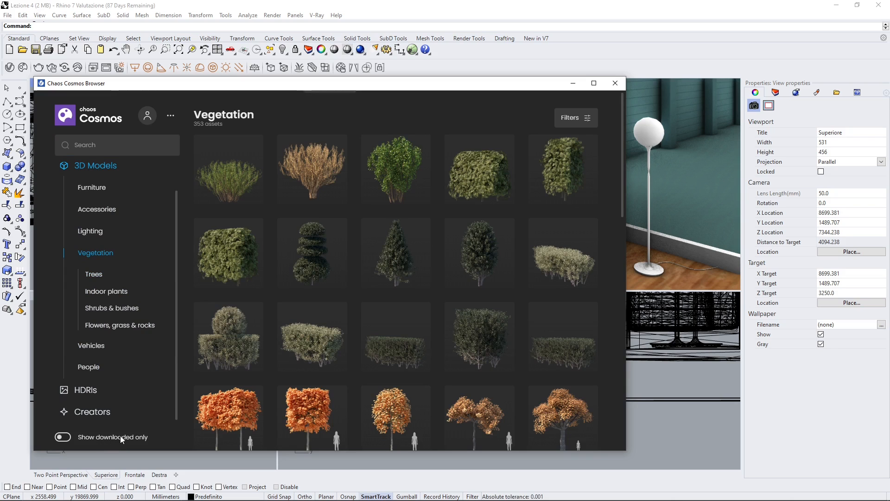
scroll(135, 270, up, 1)
Step: Return to all 3D models, list only the downloaded ones, and switch back to the full list
click(91, 204)
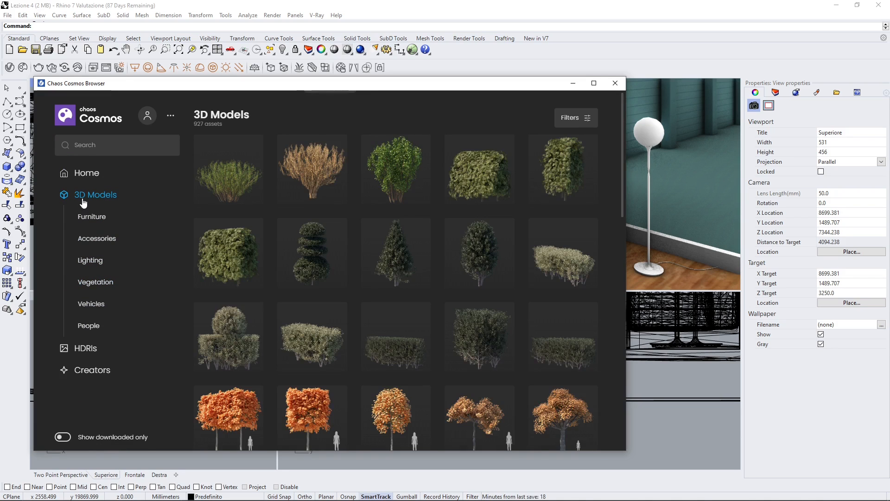
click(65, 438)
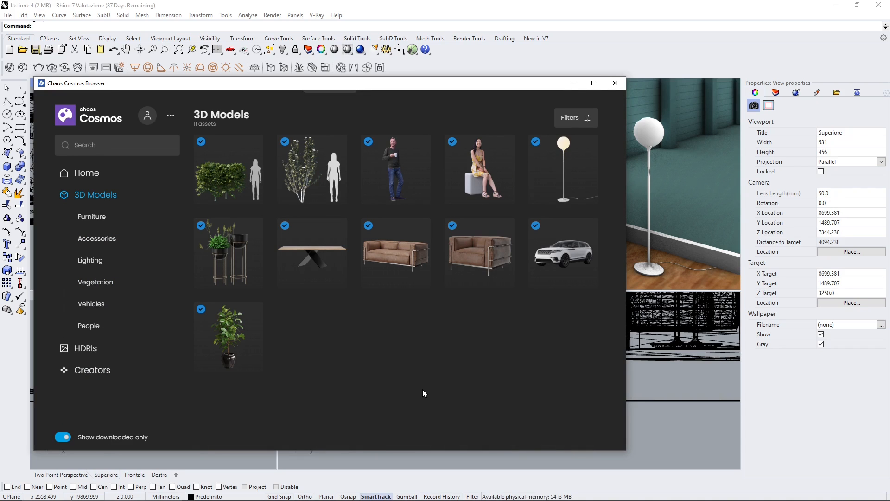
click(58, 438)
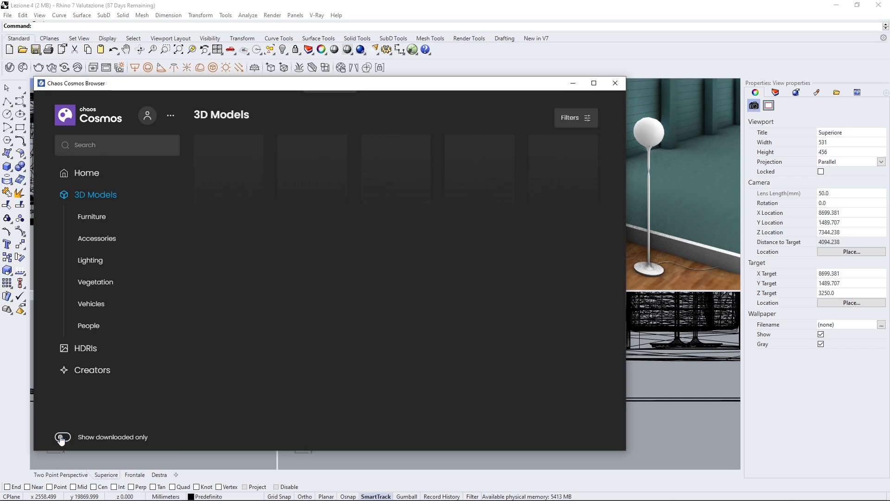
Step: Browse the trees in the full 3D model list and download Bald Cypress 002
scroll(435, 288, down, 5)
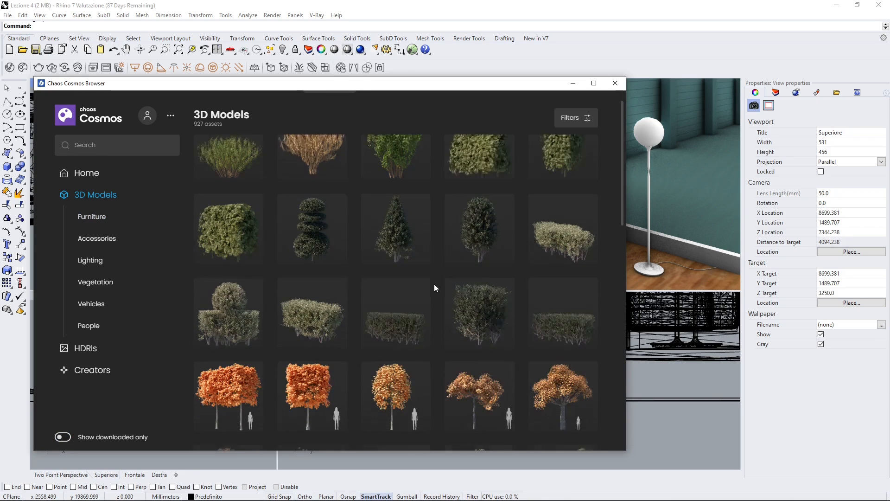
scroll(340, 291, down, 3)
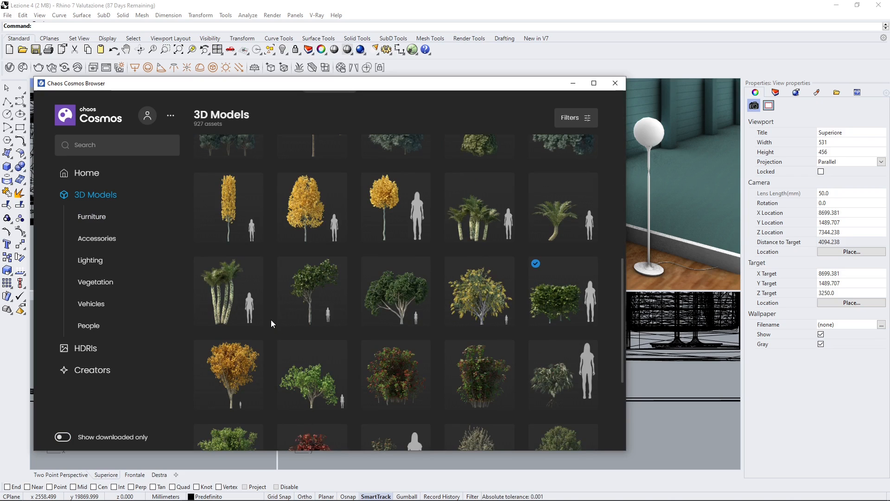
scroll(270, 319, down, 2)
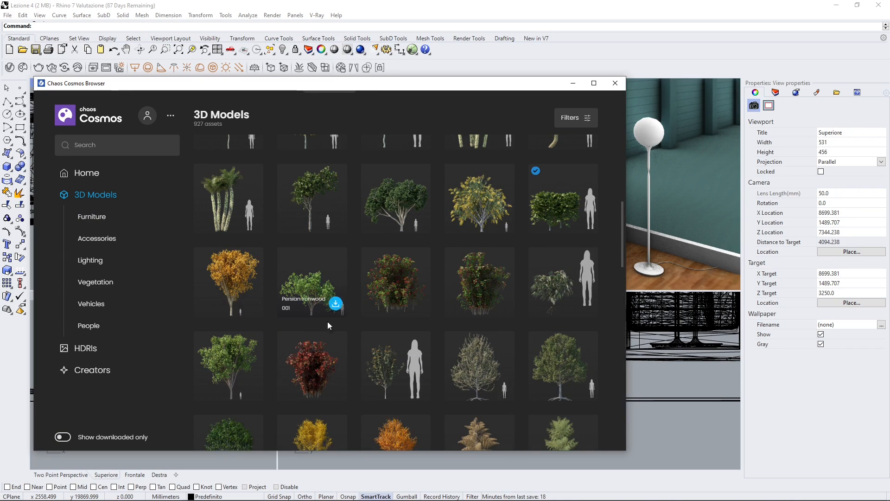
scroll(327, 322, down, 3)
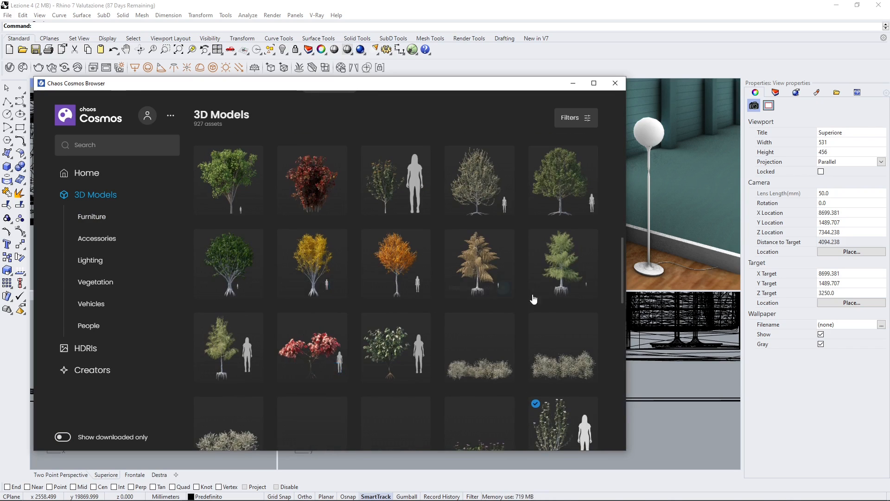
scroll(343, 290, down, 3)
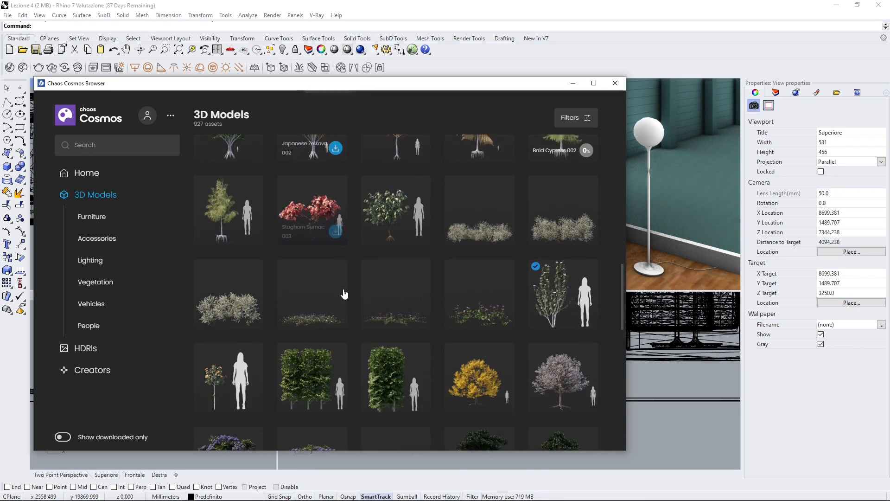
Step: Download the Mazari Palm 001 model and continue browsing the trees, returning toward the Bald Cypress 002
scroll(343, 292, down, 4)
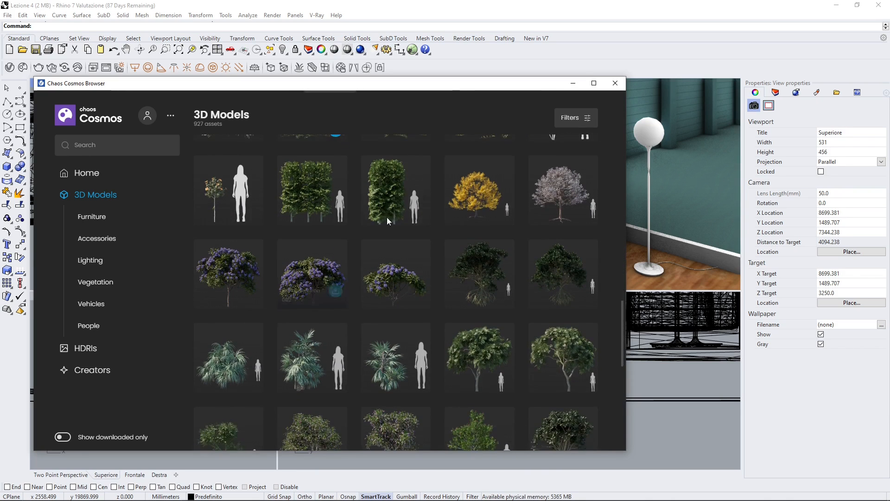
scroll(389, 274, down, 4)
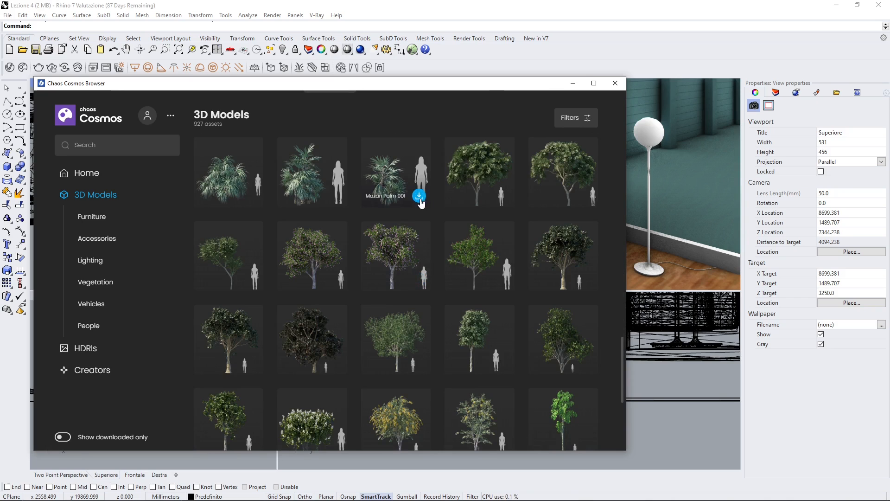
click(419, 196)
scroll(417, 201, down, 2)
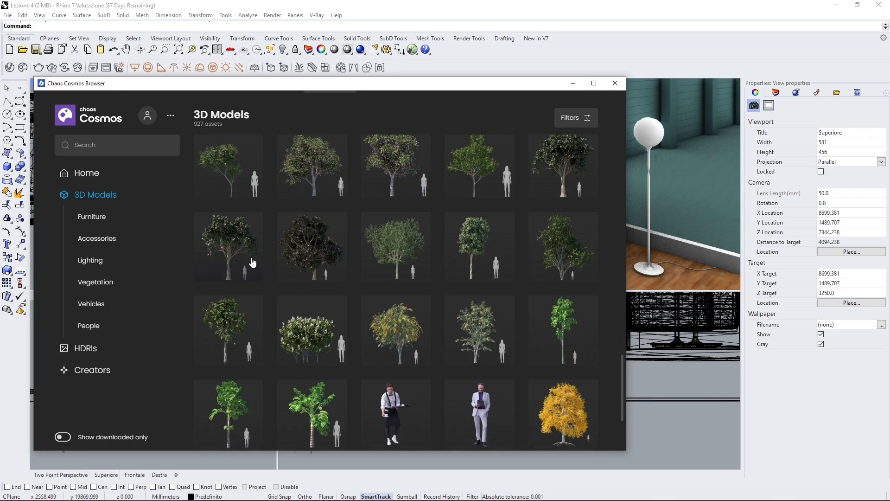
scroll(340, 348, down, 3)
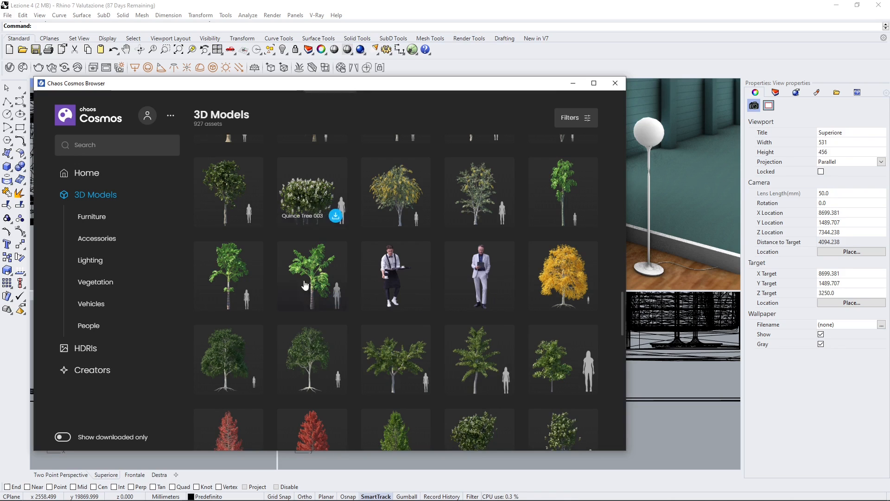
scroll(305, 284, up, 10)
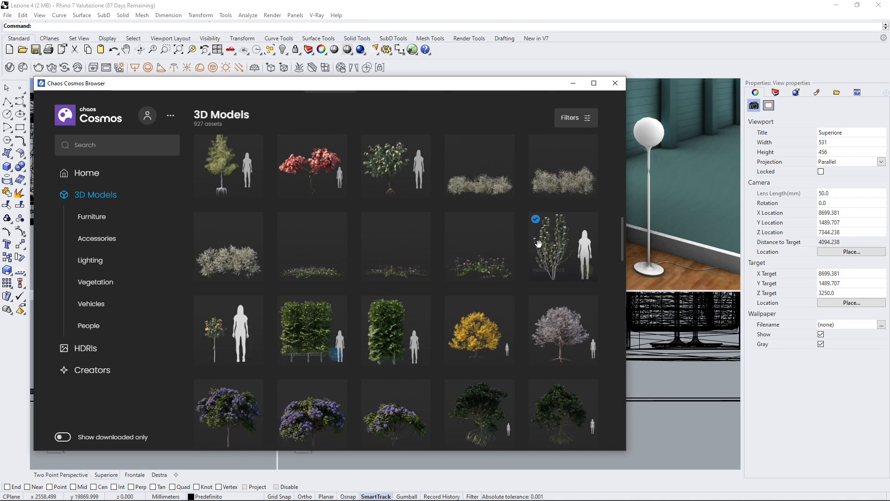
scroll(377, 354, up, 5)
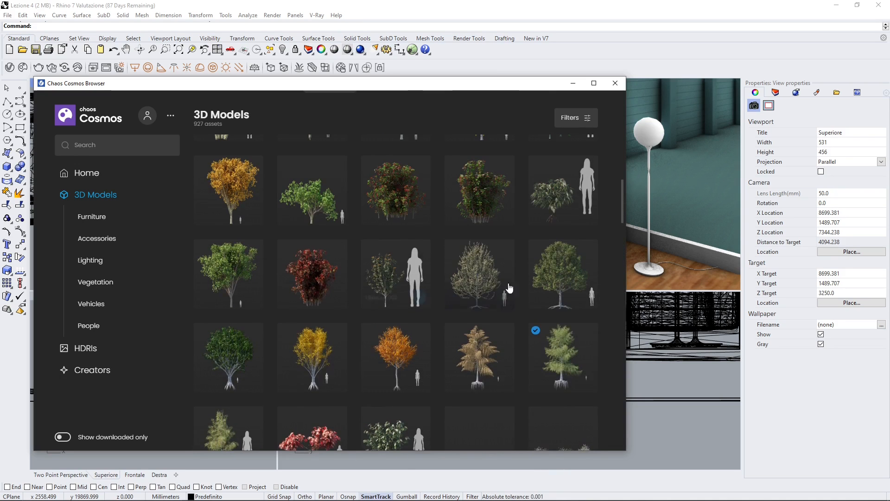
scroll(417, 297, up, 3)
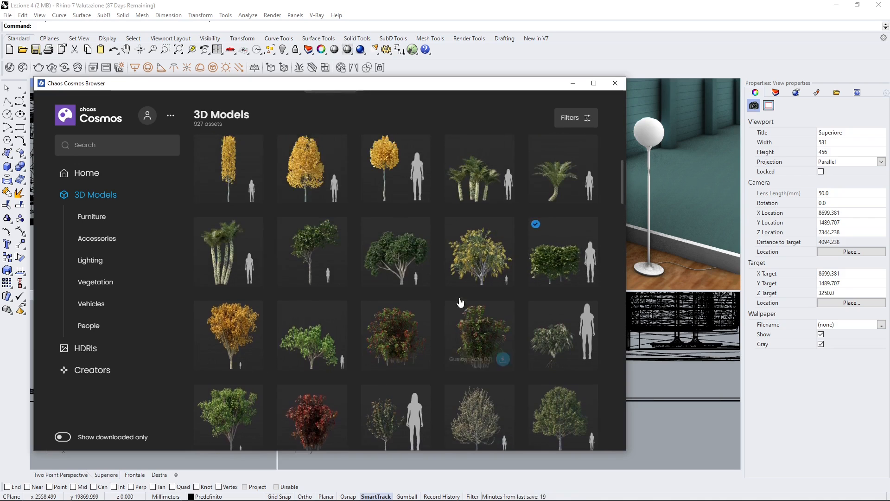
Step: List only the downloaded models and place Bald Cypress 002 in the Superiore view, below and beside the existing furnished area
scroll(461, 302, up, 8)
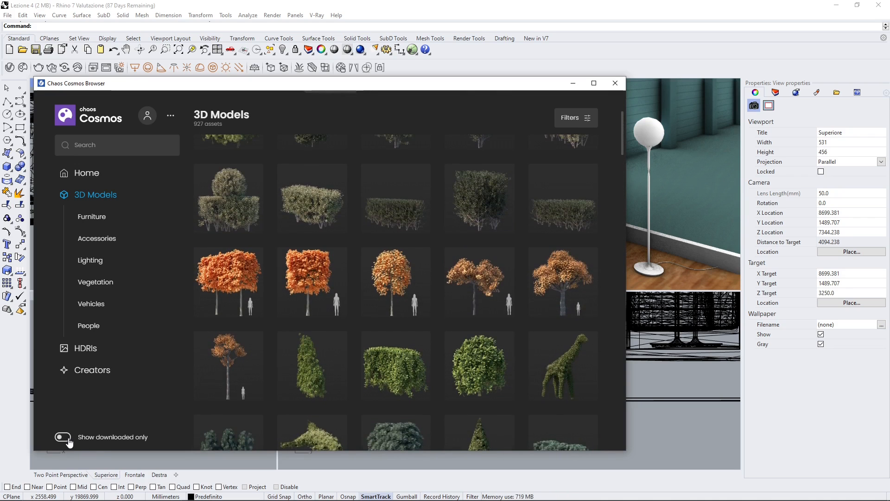
click(68, 441)
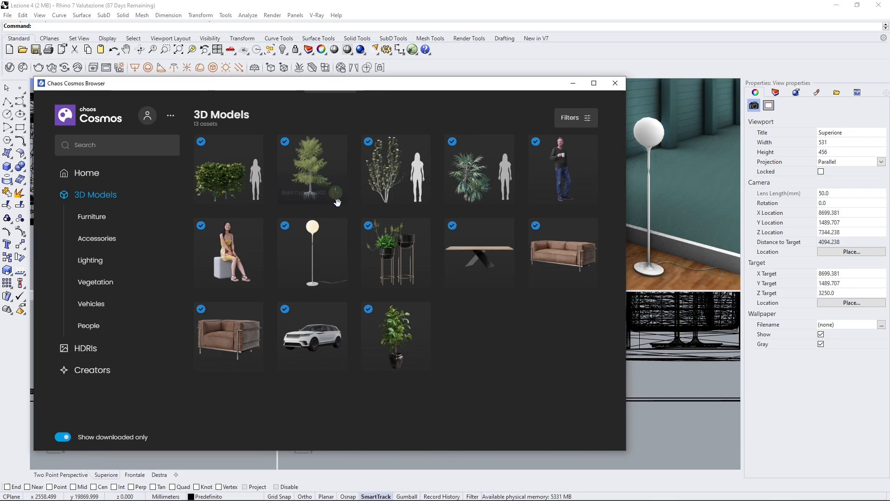
click(335, 192)
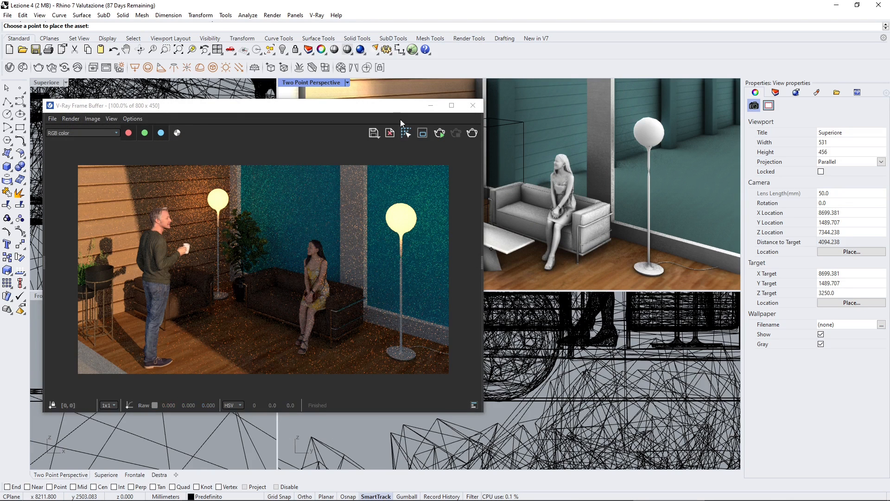
drag(388, 108, 724, 154)
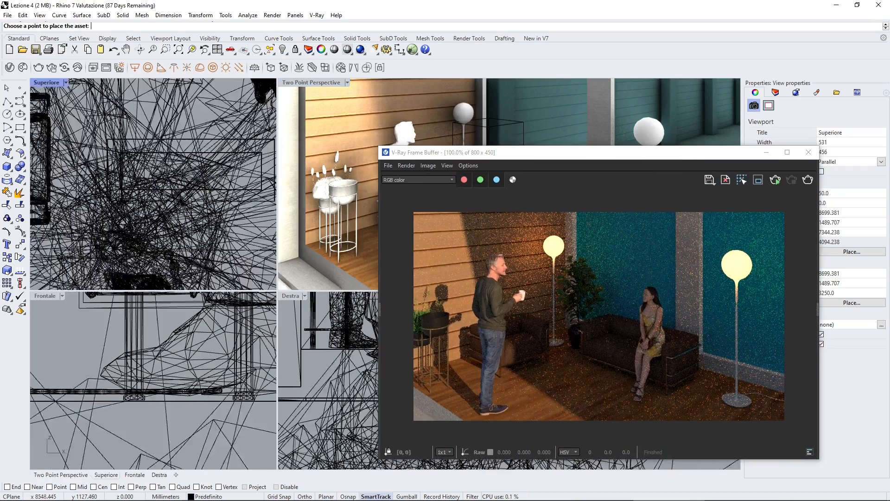
scroll(165, 153, down, 5)
scroll(128, 168, down, 4)
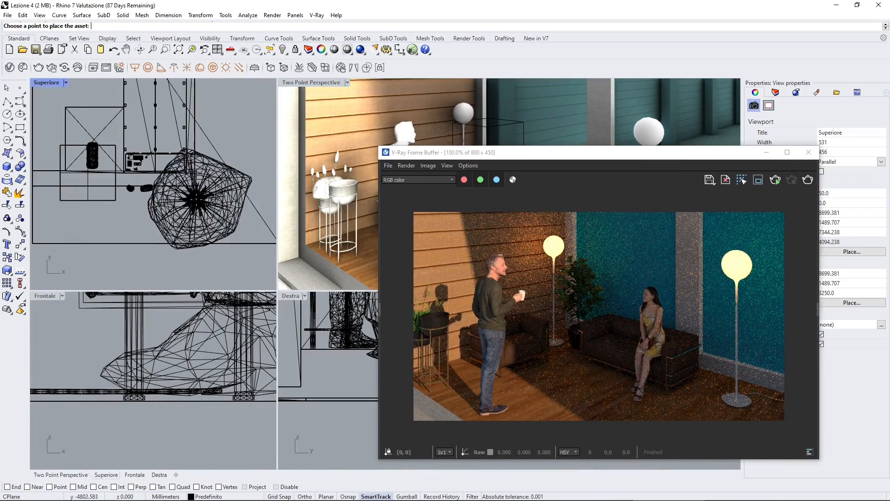
click(211, 199)
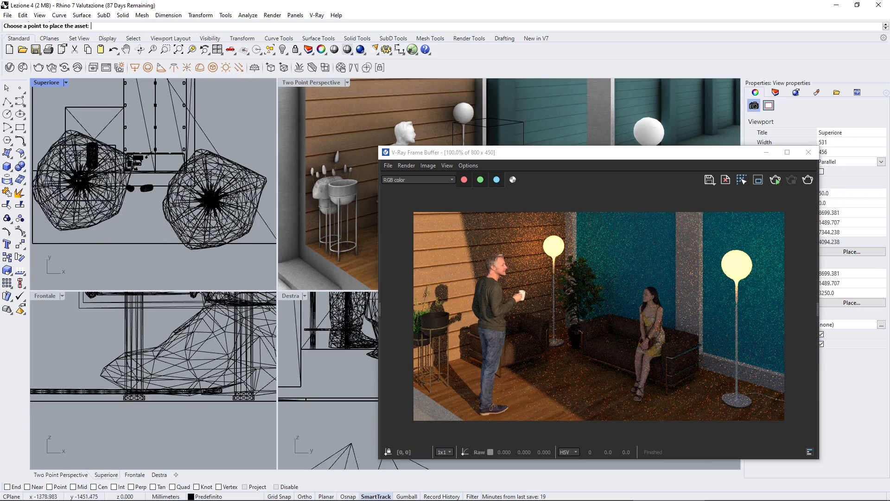
click(6, 102)
click(5, 87)
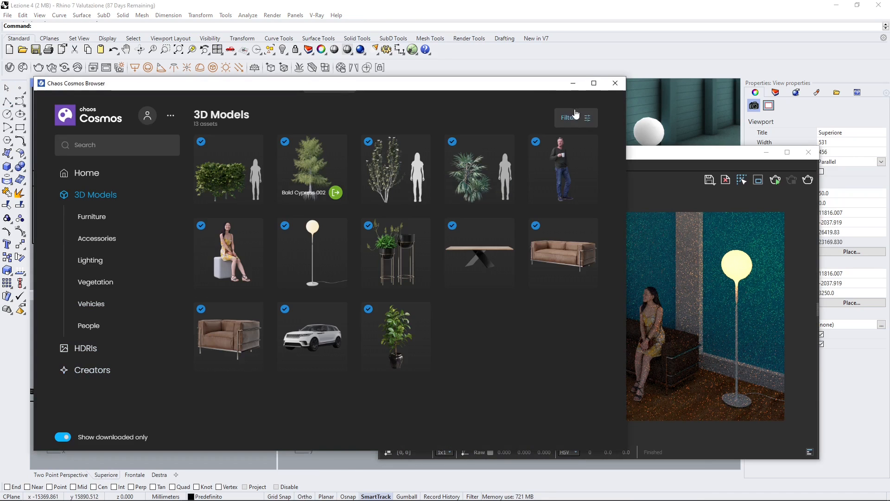
Step: Examine the placed tree in the Frontale view and return to the Chaos Cosmos Browser
click(577, 84)
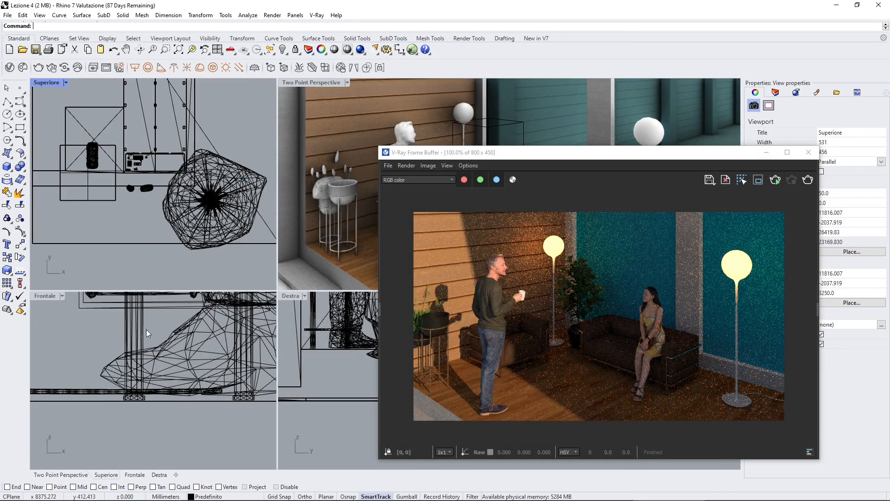
scroll(137, 388, down, 15)
scroll(199, 389, up, 10)
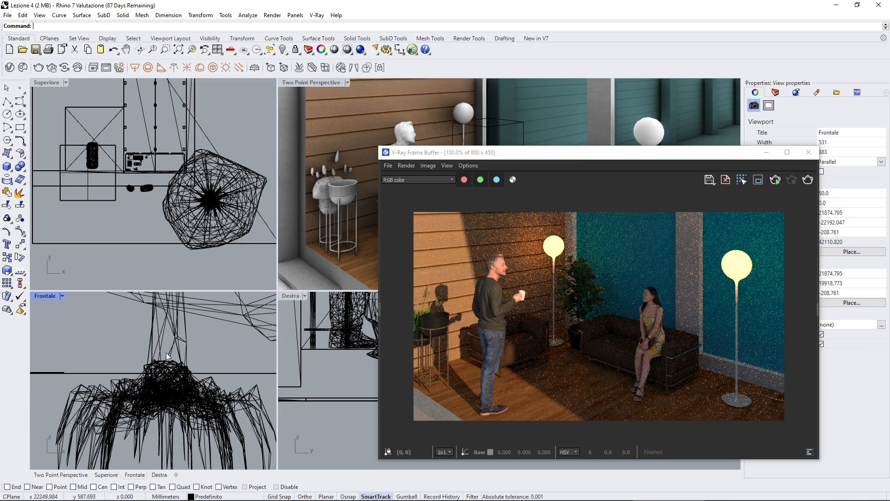
drag(560, 156, 245, 112)
click(23, 68)
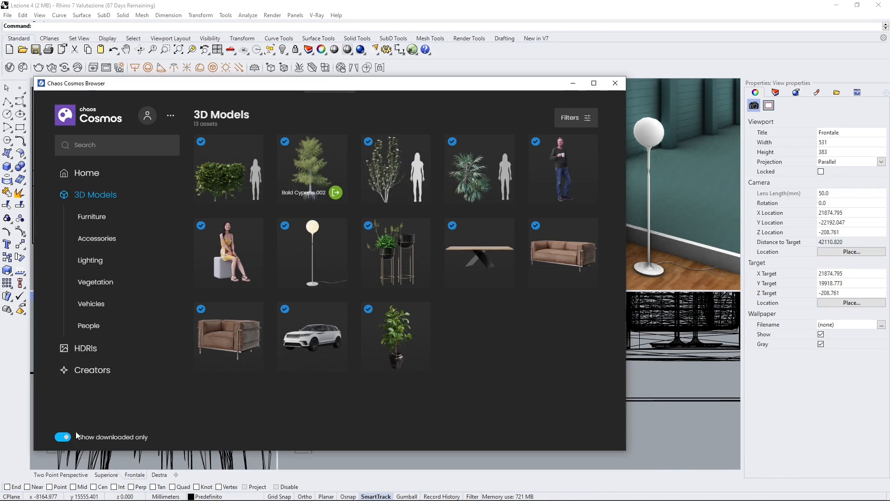
Step: Open the model filters, toggle the green colour filter on and off, and sort the models by Most popular
click(586, 121)
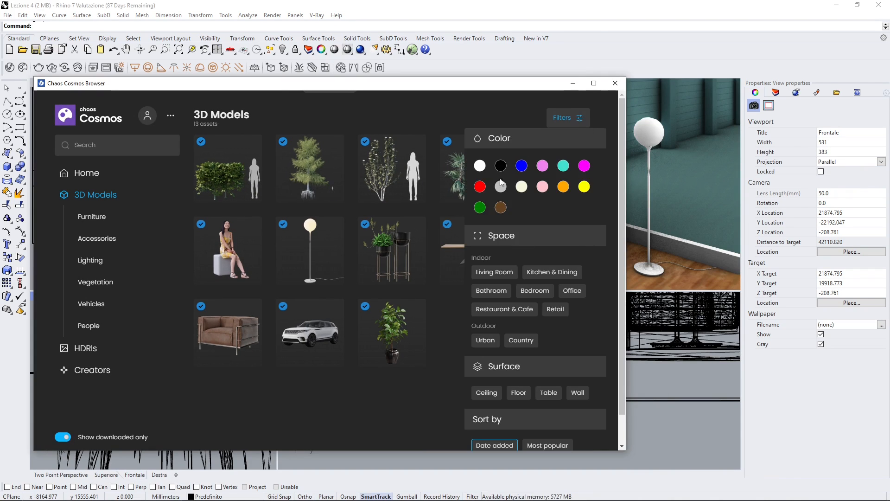
click(480, 207)
click(480, 207)
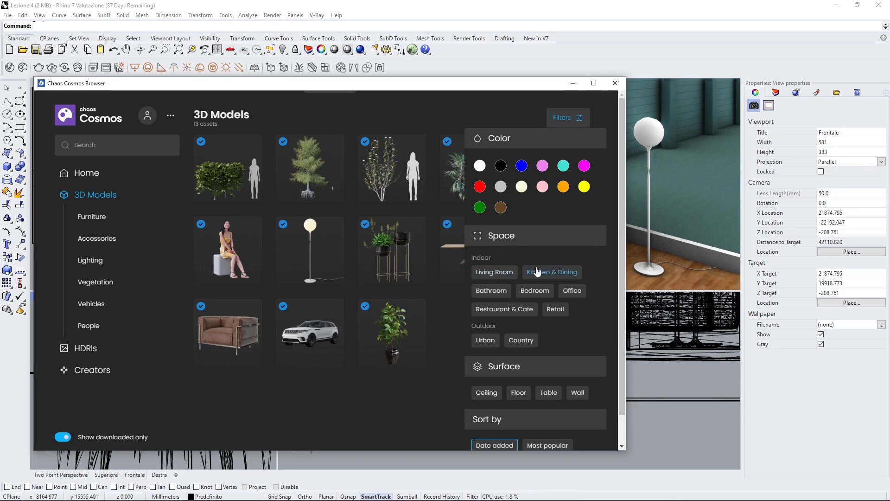
scroll(563, 322, down, 1)
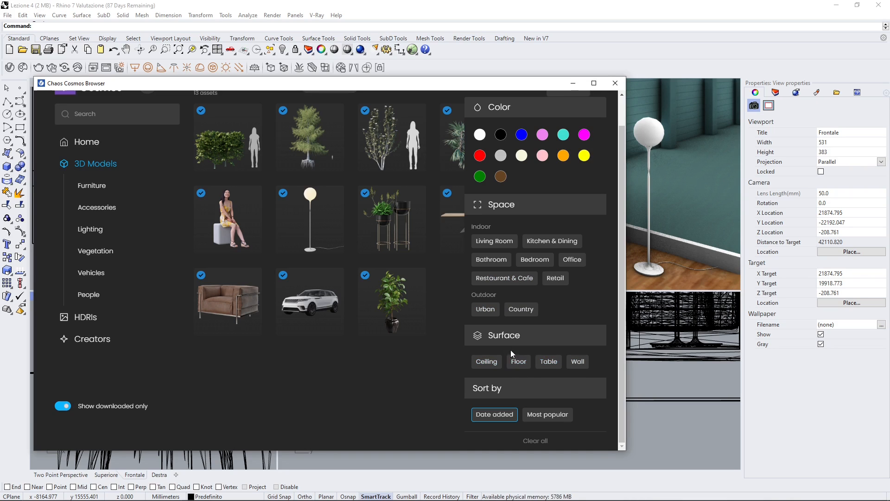
click(543, 416)
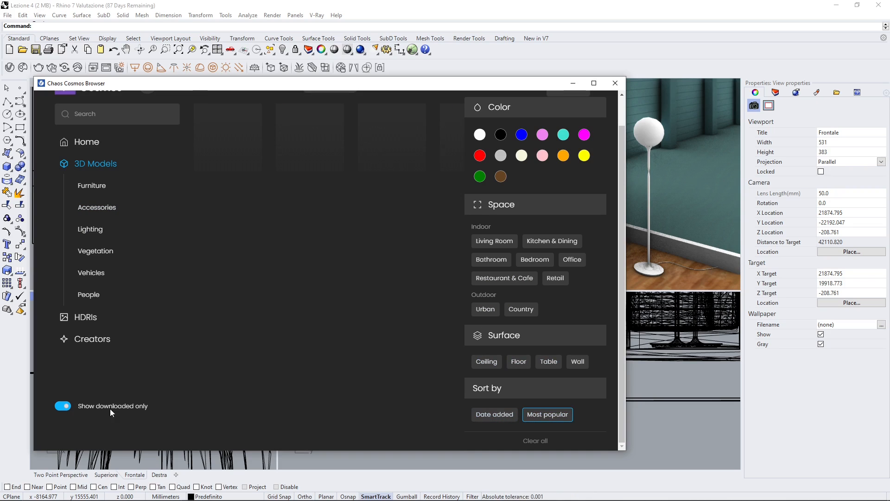
Step: Browse the full 3D model list by popularity and toggle the downloaded-only listing on and back off
click(66, 406)
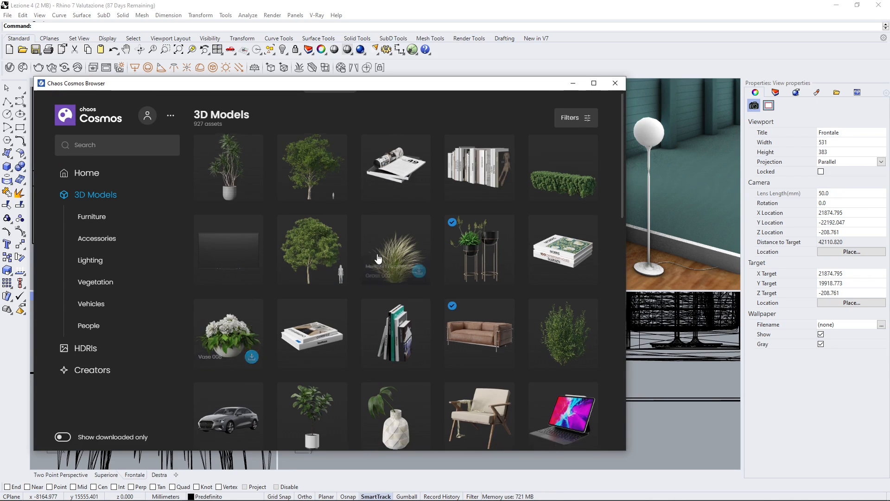
scroll(341, 264, down, 2)
scroll(342, 267, down, 2)
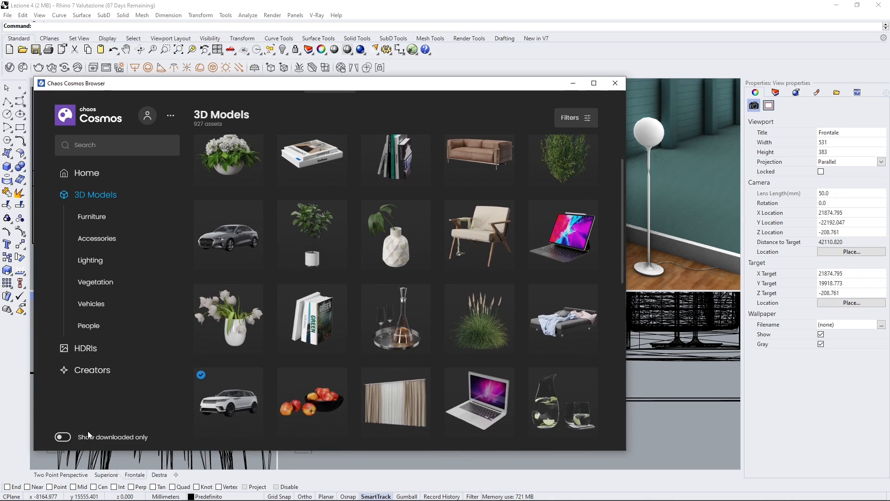
click(64, 437)
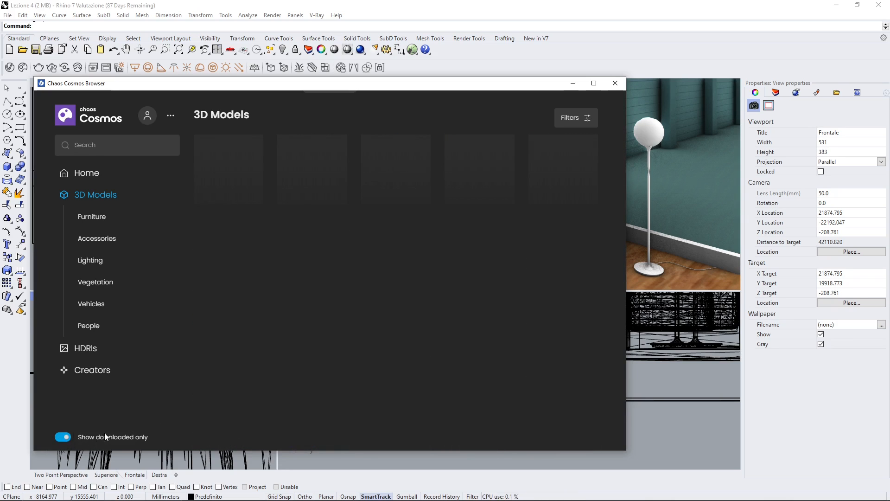
click(64, 437)
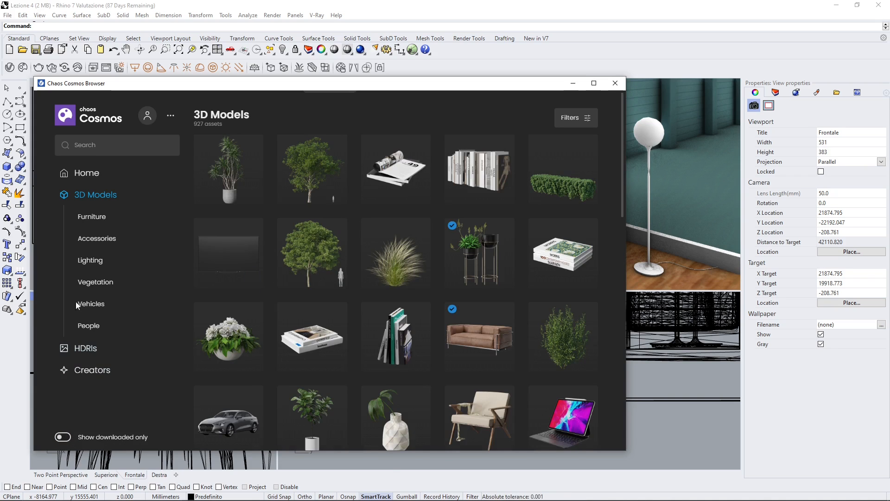
Step: Open the Lighting category and list only its downloaded models
click(91, 260)
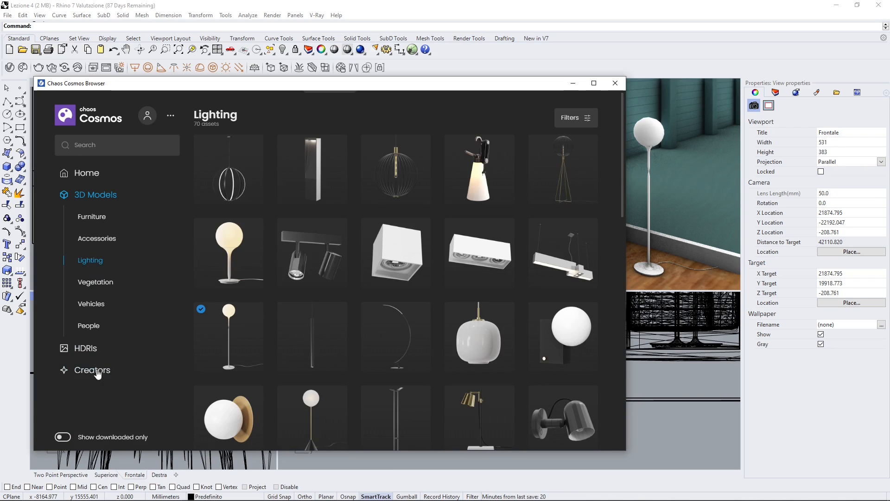
click(64, 437)
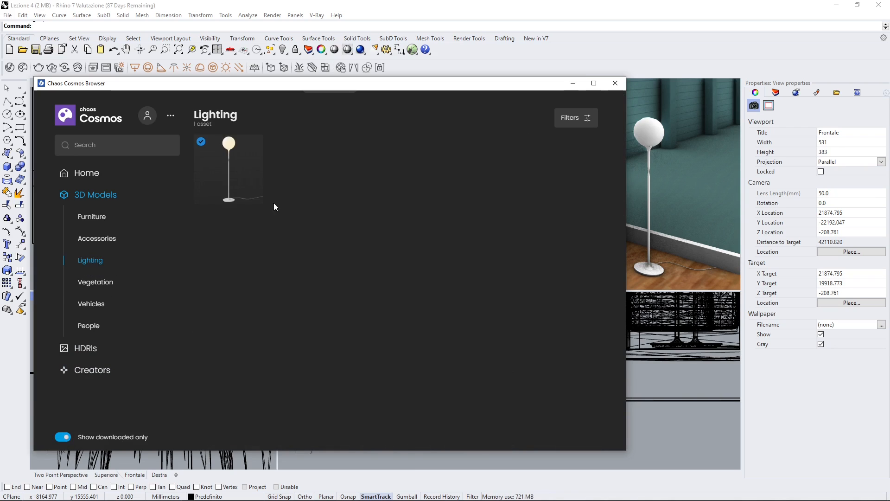
mouse_move(246, 172)
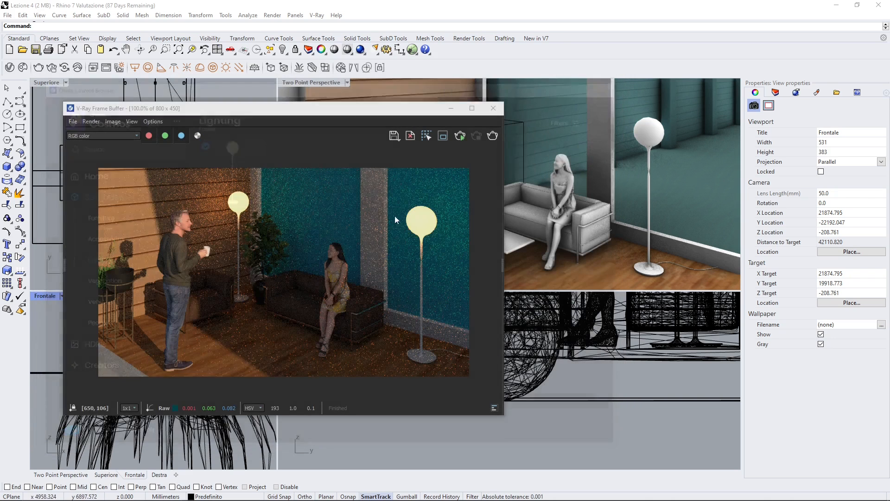
Step: Move the V-Ray Frame Buffer aside and start a V-Ray Vision session
drag(352, 114, 323, 110)
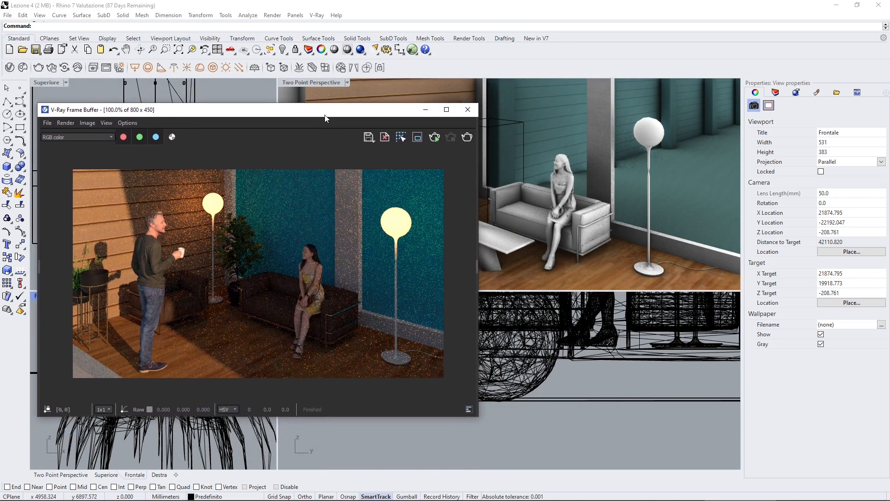
click(441, 69)
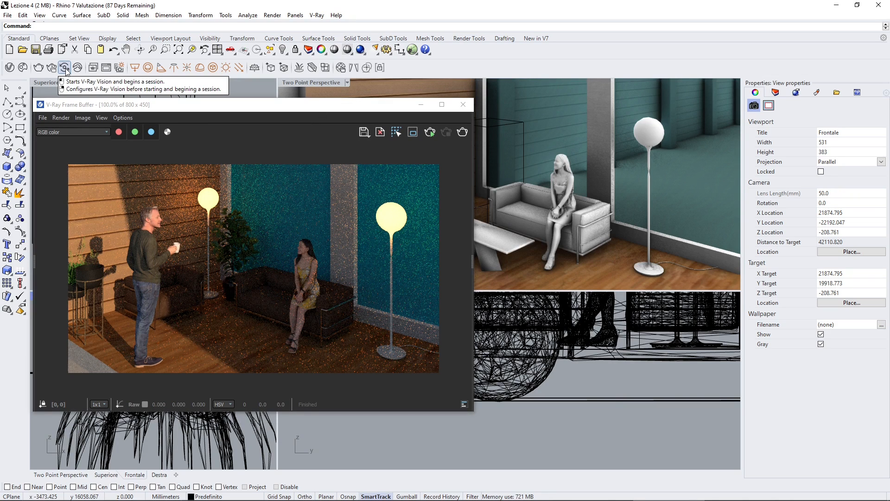
click(65, 68)
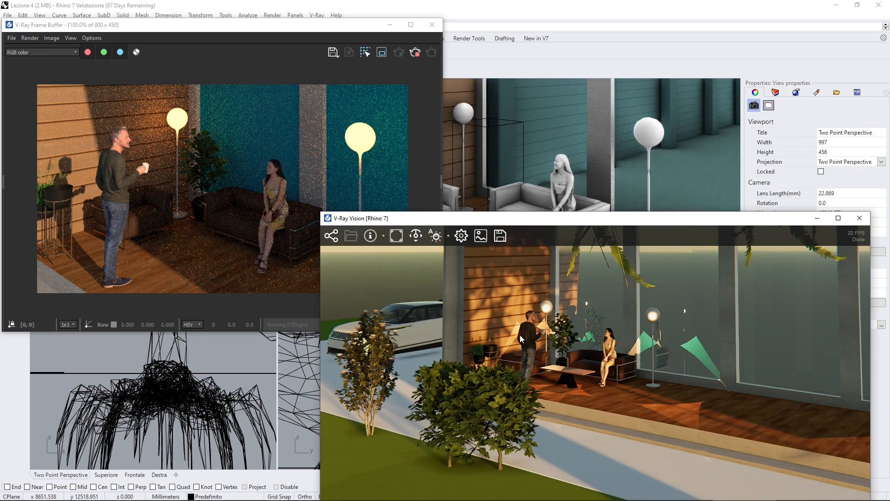
Step: Move the V-Ray Vision window slightly away from the Frame Buffer and stop the running render
drag(484, 218, 497, 242)
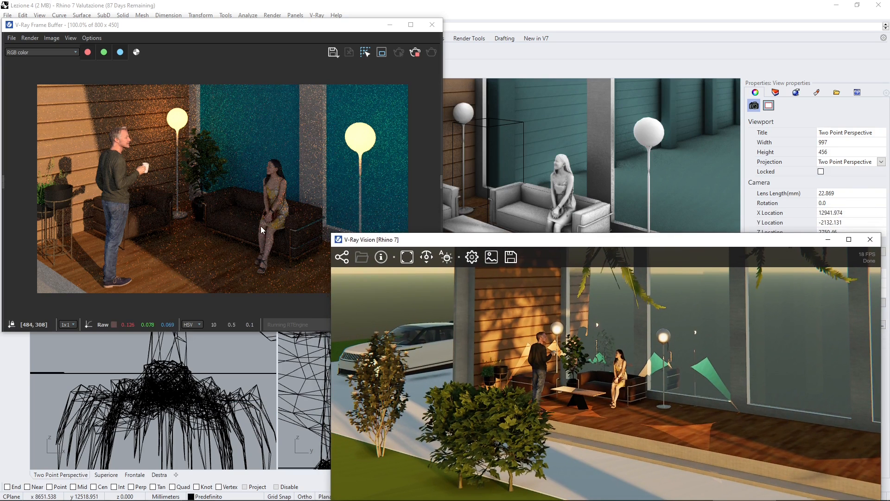
click(160, 212)
click(415, 52)
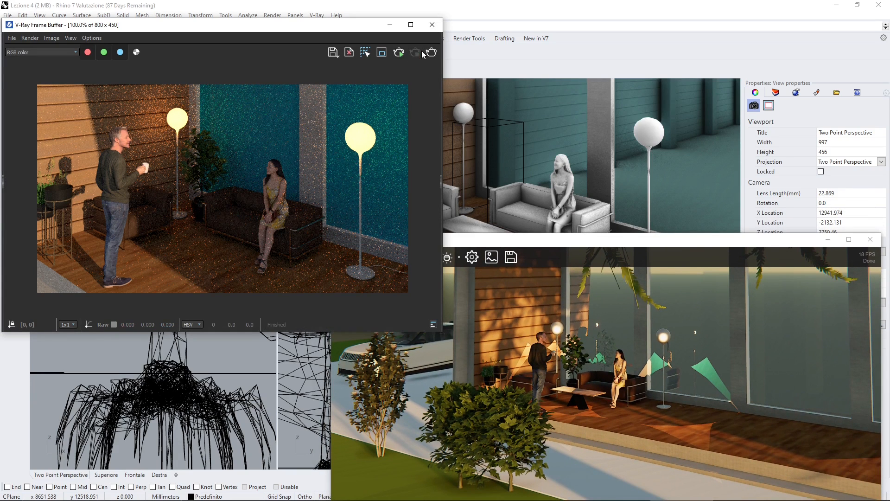